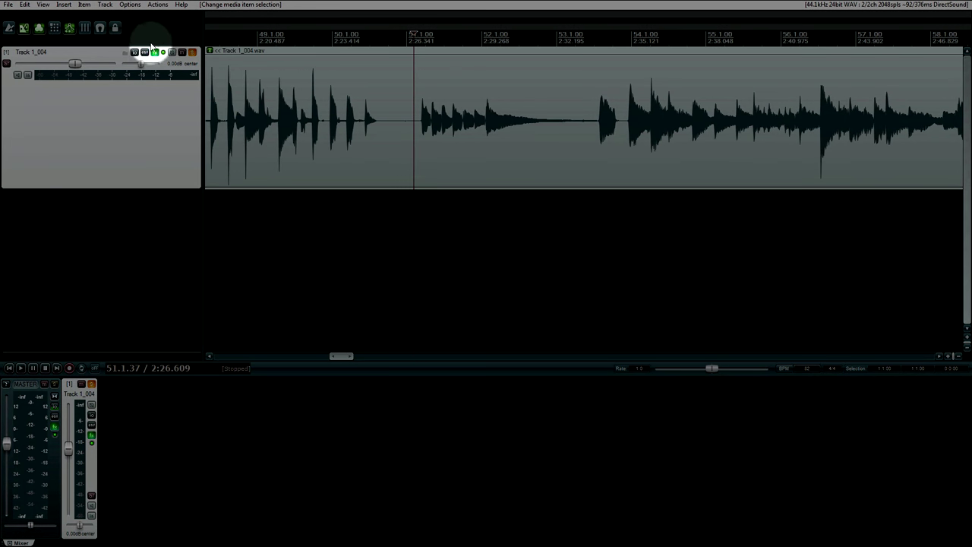
- Open the Envelopes window for Track 1_004
click(144, 53)
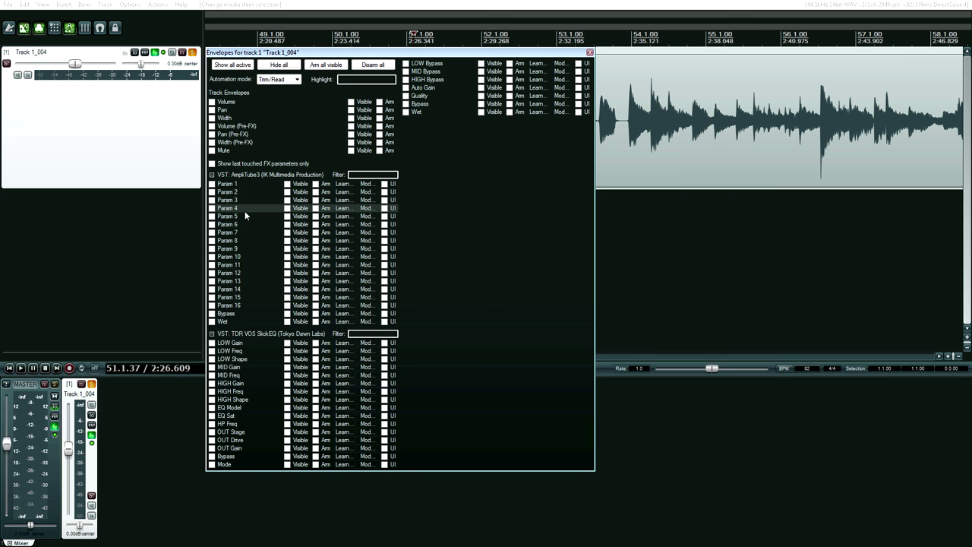
- Show and arm the SlickEQ MID Gain envelope lane, close the Envelopes window, and add a point
drag(300, 52, 470, 191)
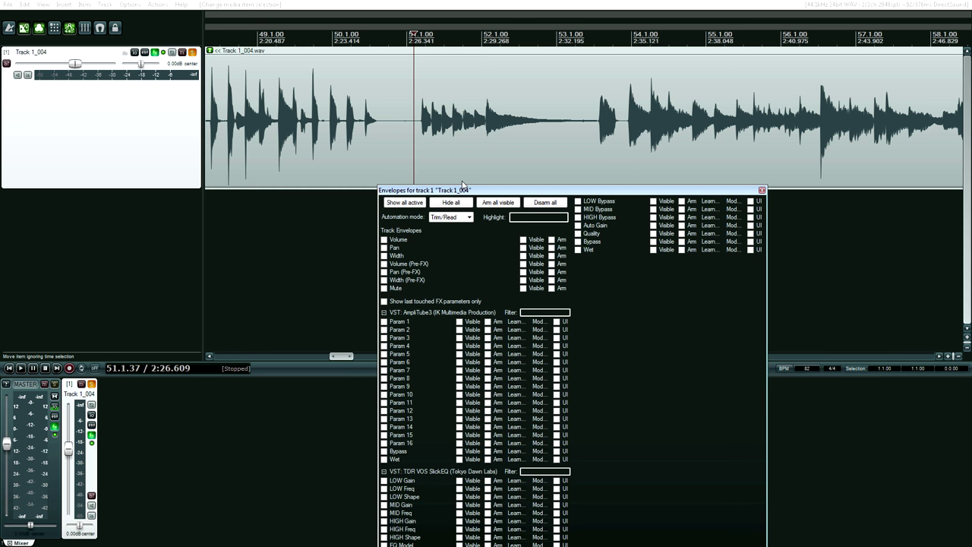
click(420, 505)
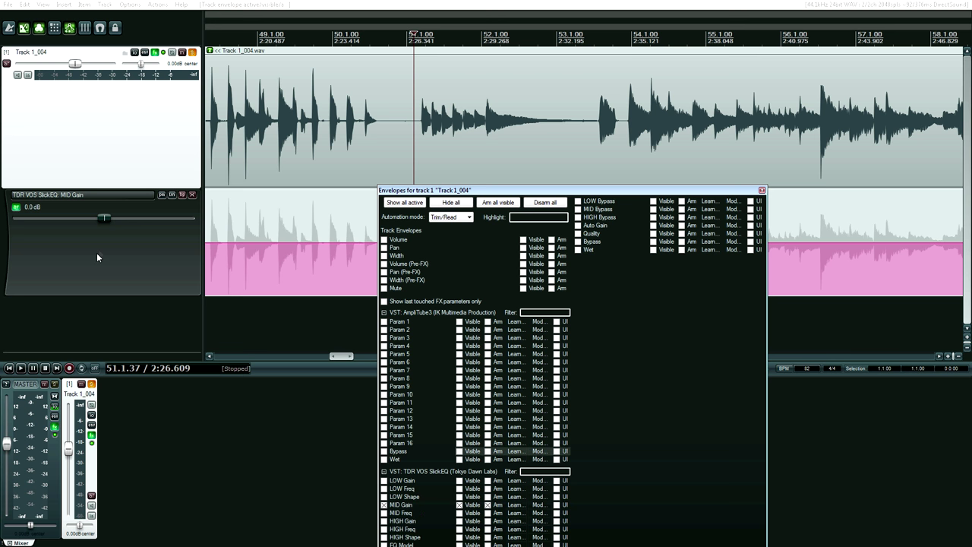
click(128, 357)
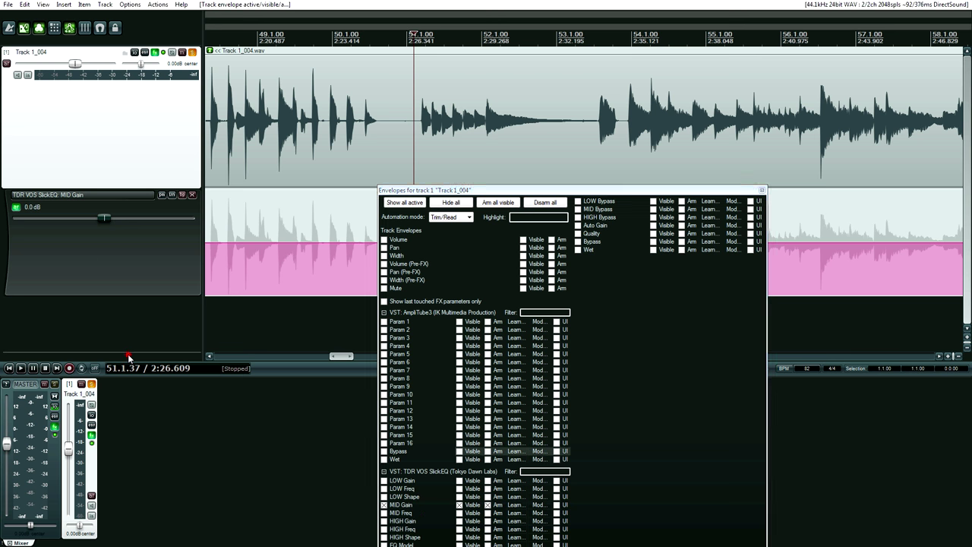
click(390, 243)
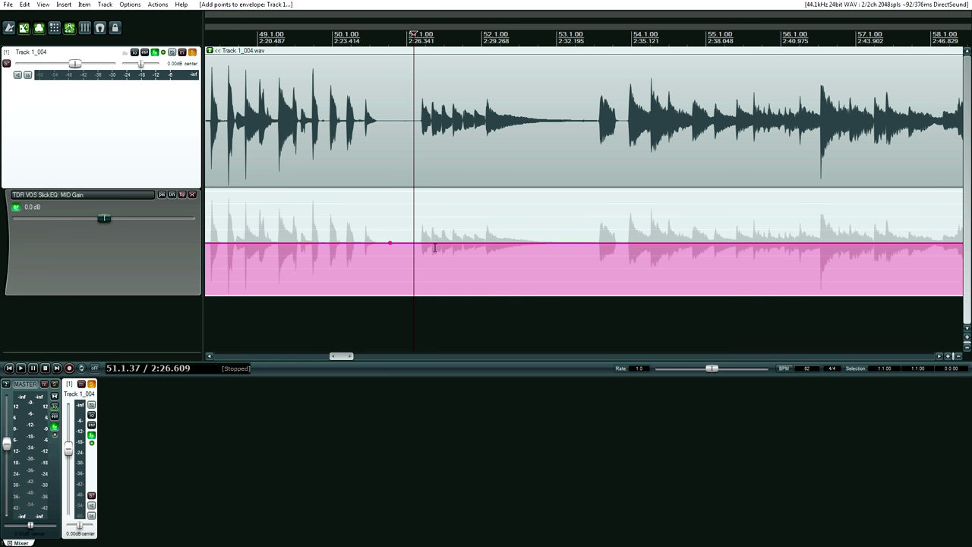
- Raise the MID Gain envelope point to 1.2 dB and make its lane much taller
mouse_move(390, 243)
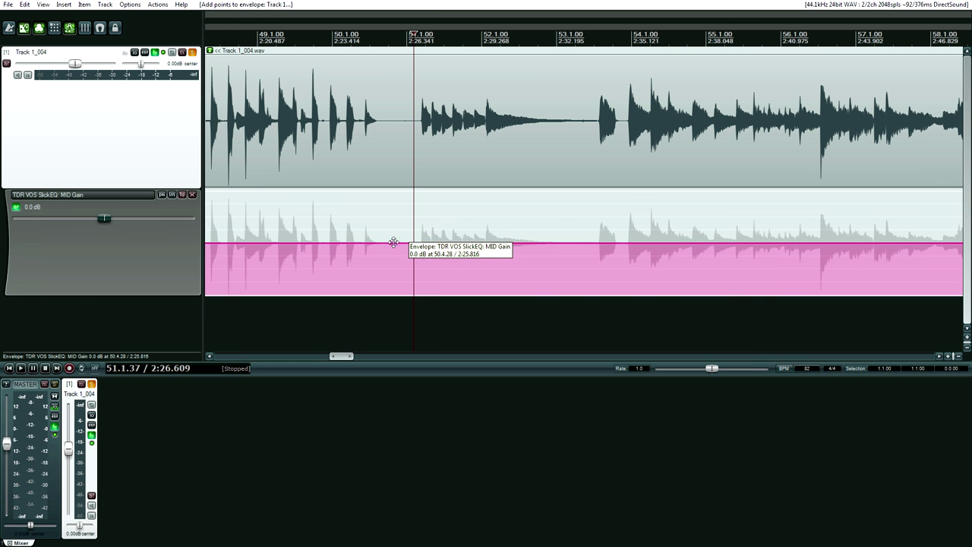
mouse_move(391, 243)
mouse_down()
mouse_move(391, 262)
mouse_move(396, 208)
mouse_move(395, 240)
mouse_up()
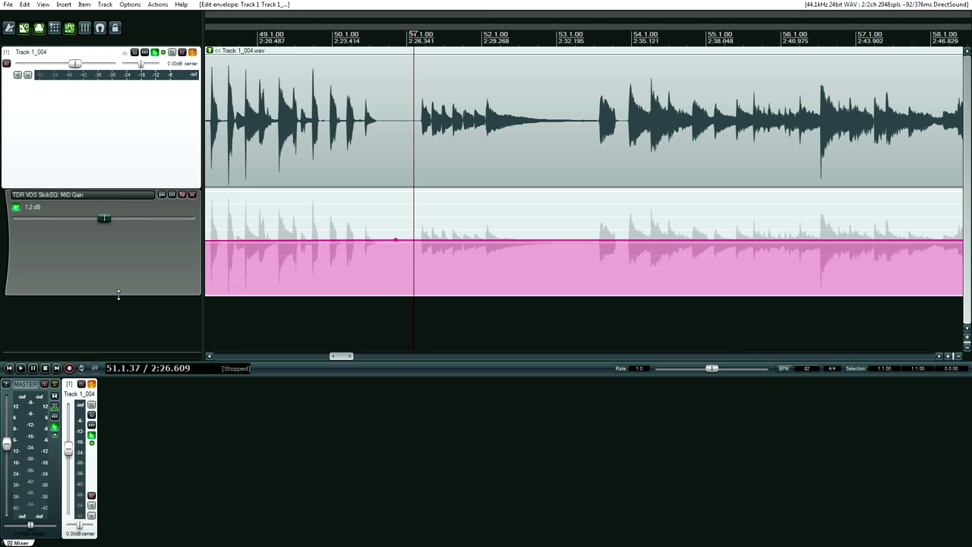
drag(118, 295, 117, 353)
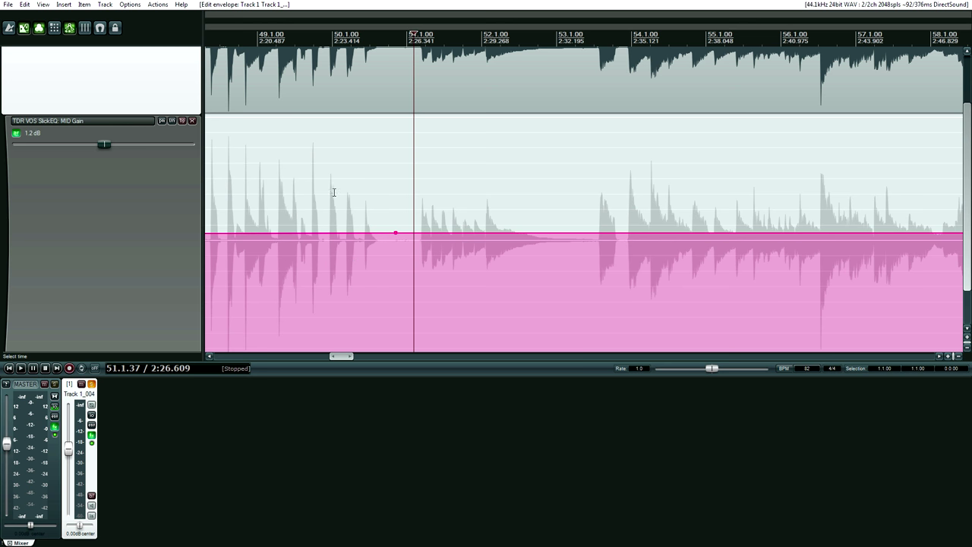
- Undo the raised point and add flat 0 dB MID Gain points near 51.3
key(ctrl+z)
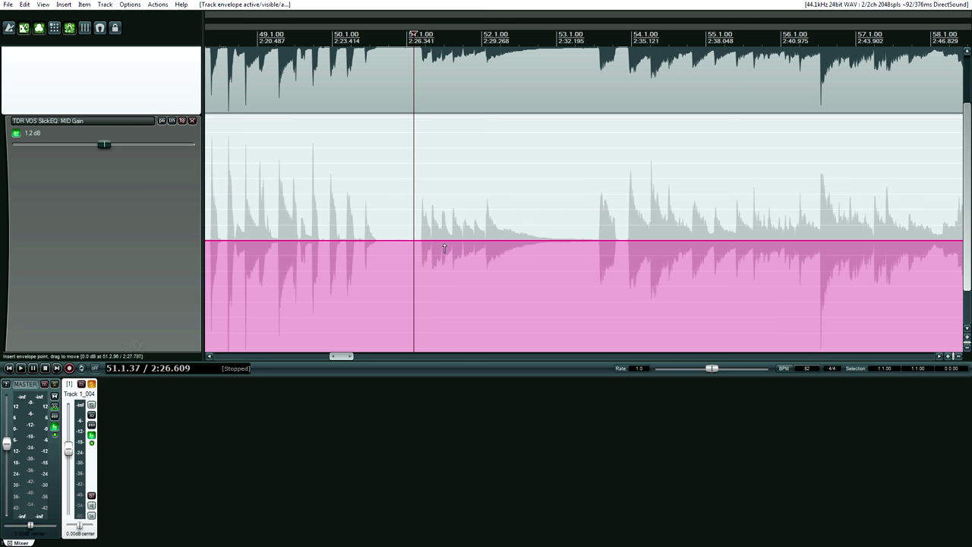
scroll(445, 246, up, 5)
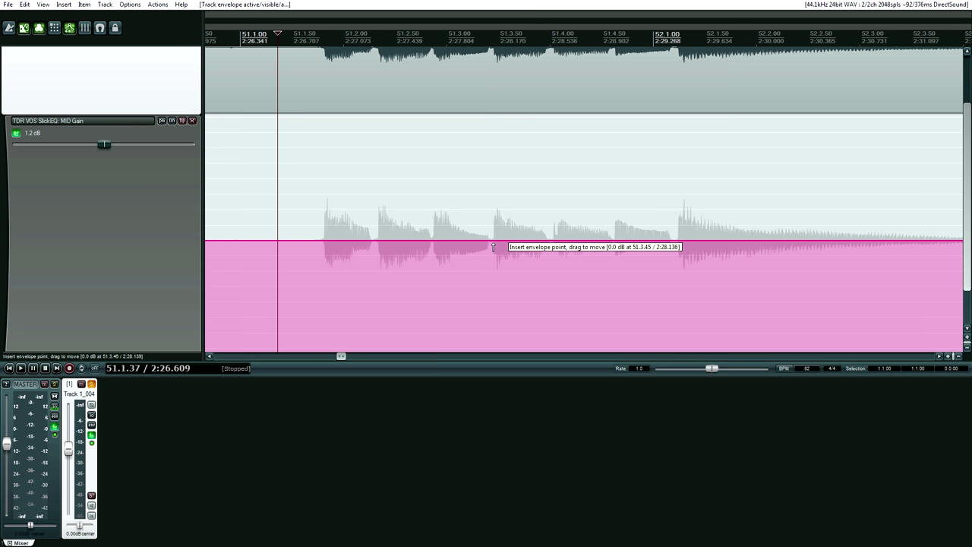
click(492, 243)
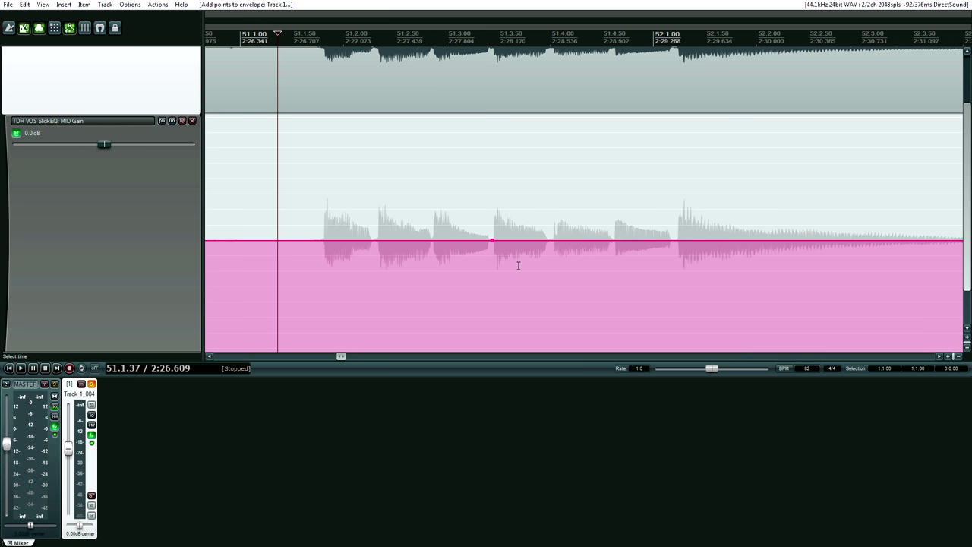
scroll(518, 266, up, 4)
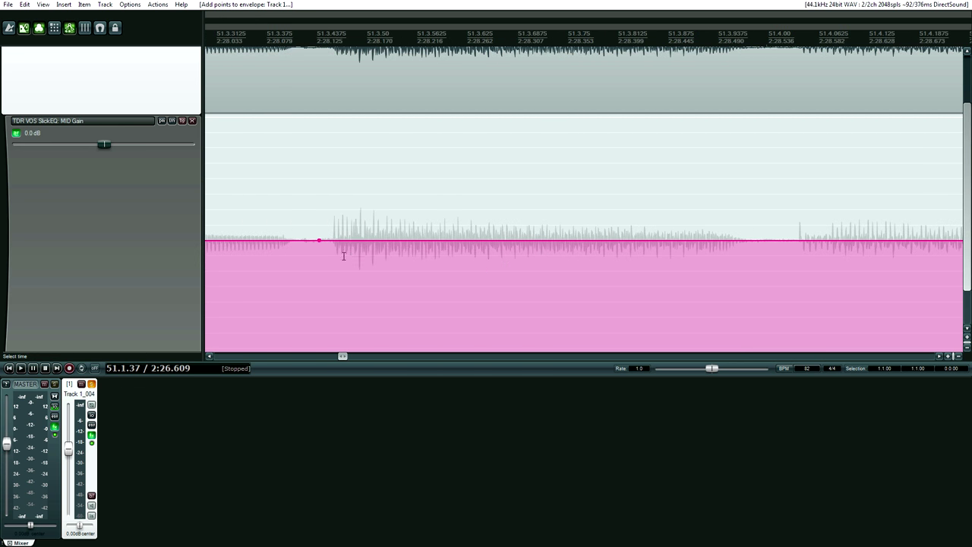
scroll(296, 270, up, 3)
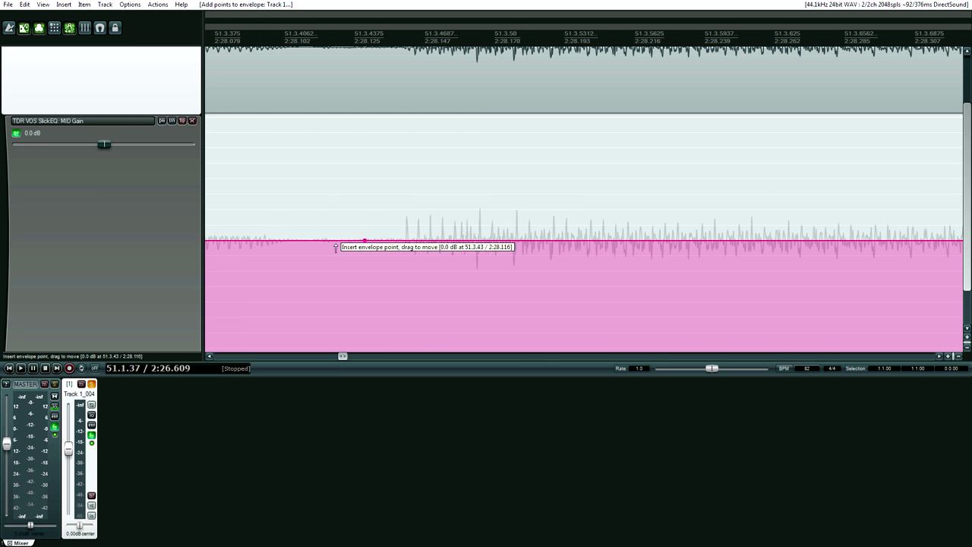
click(396, 242)
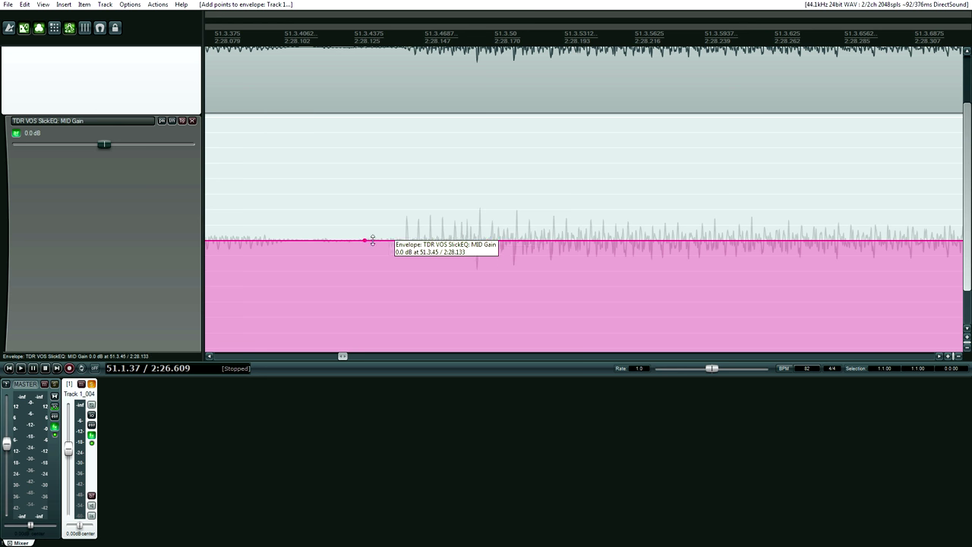
alt+click(396, 240)
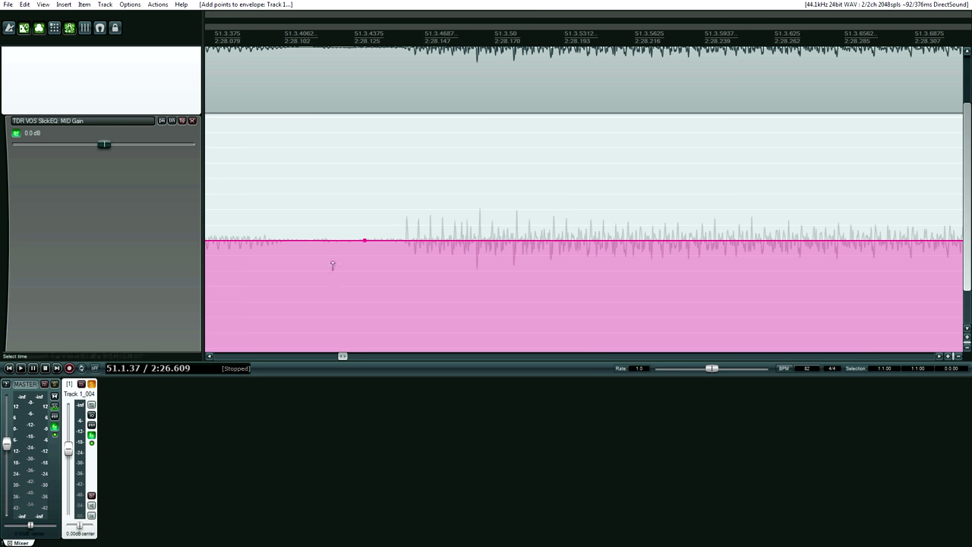
click(343, 240)
drag(343, 240, 309, 241)
scroll(480, 278, down, 4)
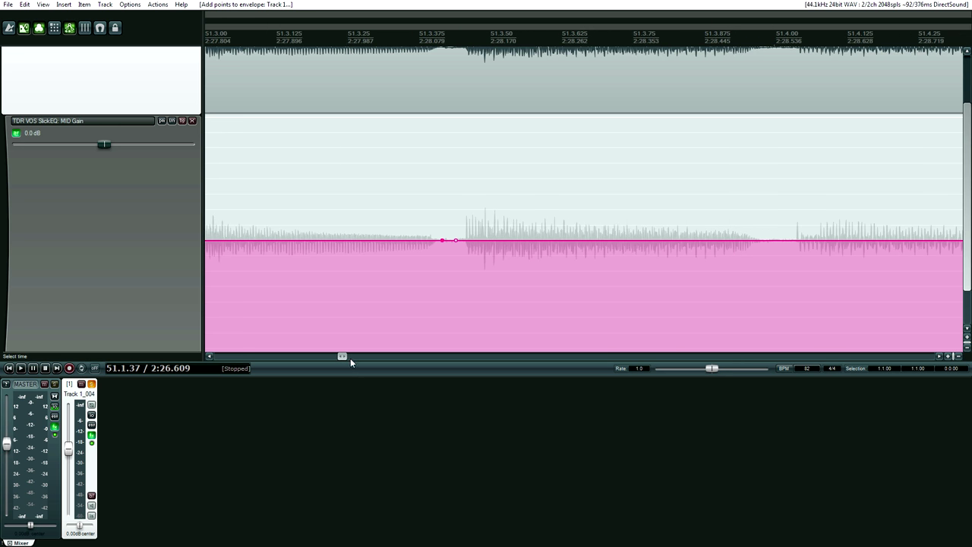
drag(343, 355, 342, 356)
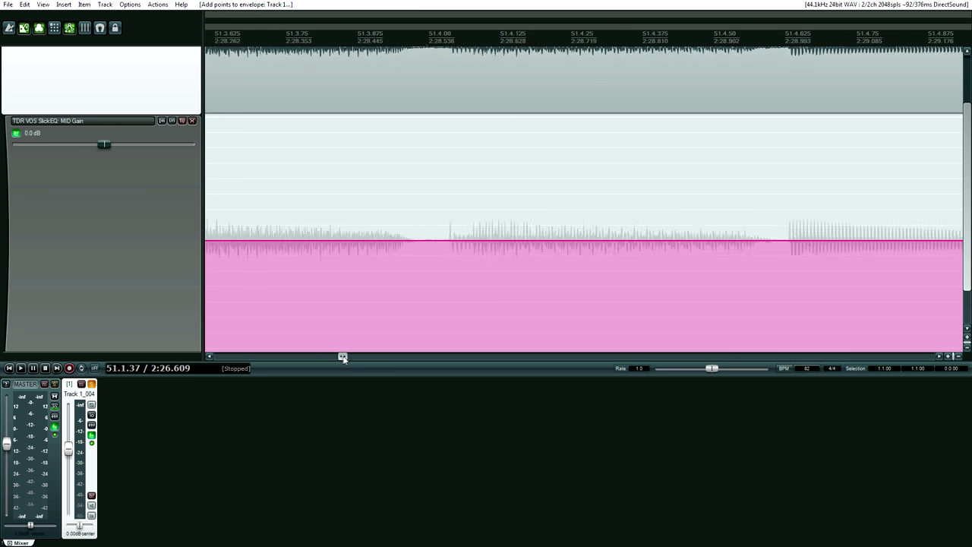
- Add 0 dB MID Gain points near 53.2 and 53.3, then open Track 1_004's FX chain
scroll(342, 355, down, 4)
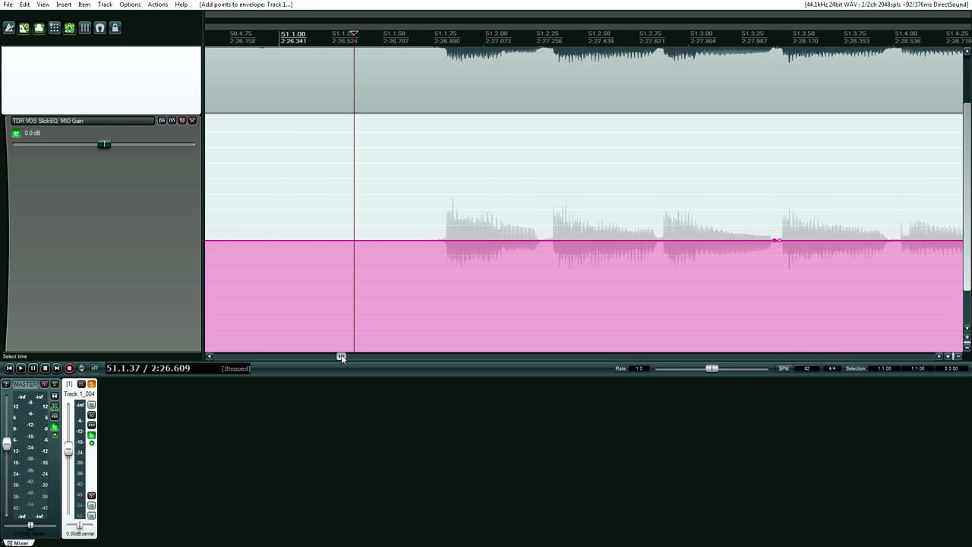
scroll(342, 357, down, 6)
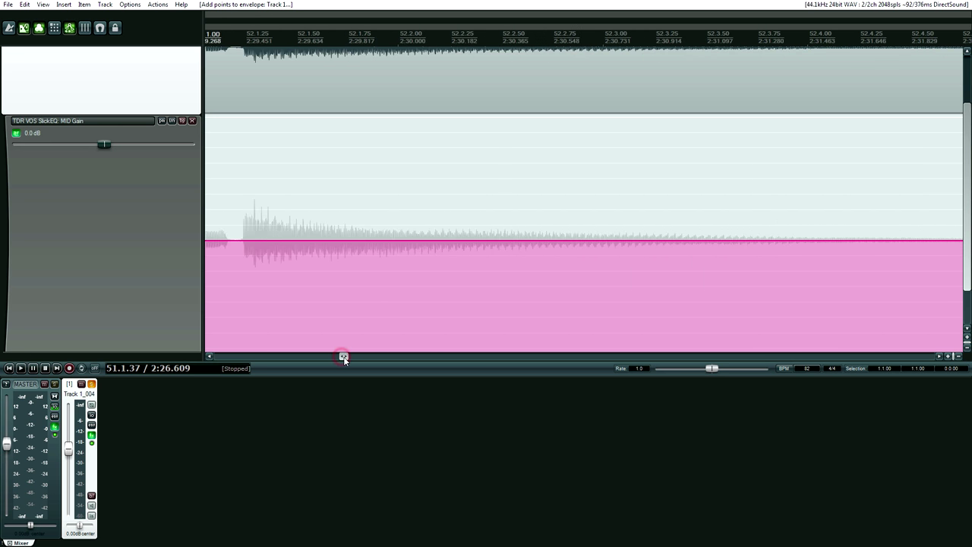
scroll(411, 301, down, 2)
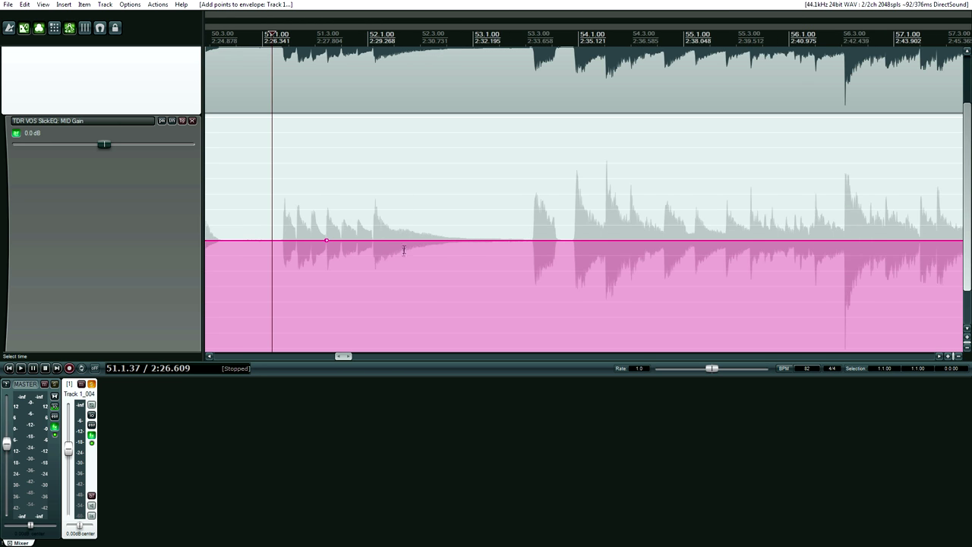
click(510, 274)
scroll(511, 275, up, 4)
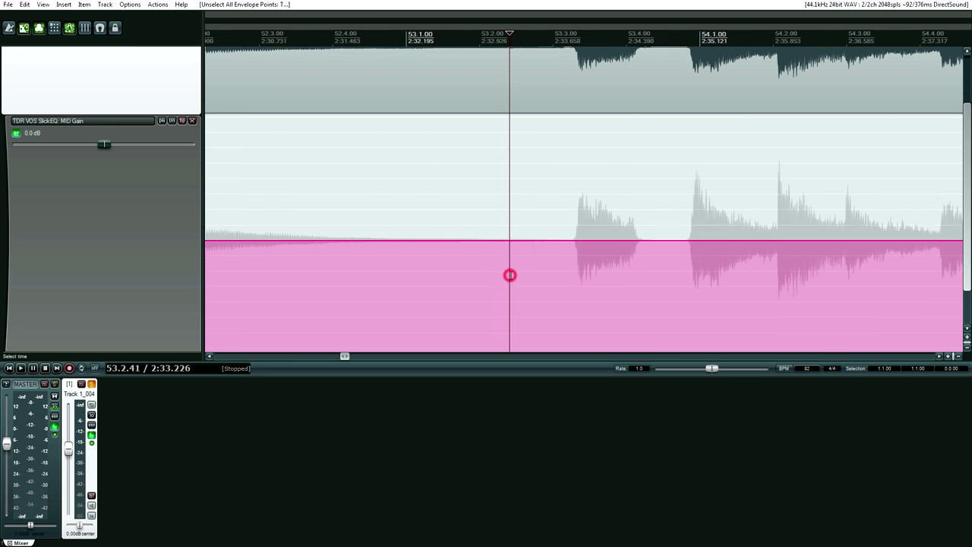
click(632, 242)
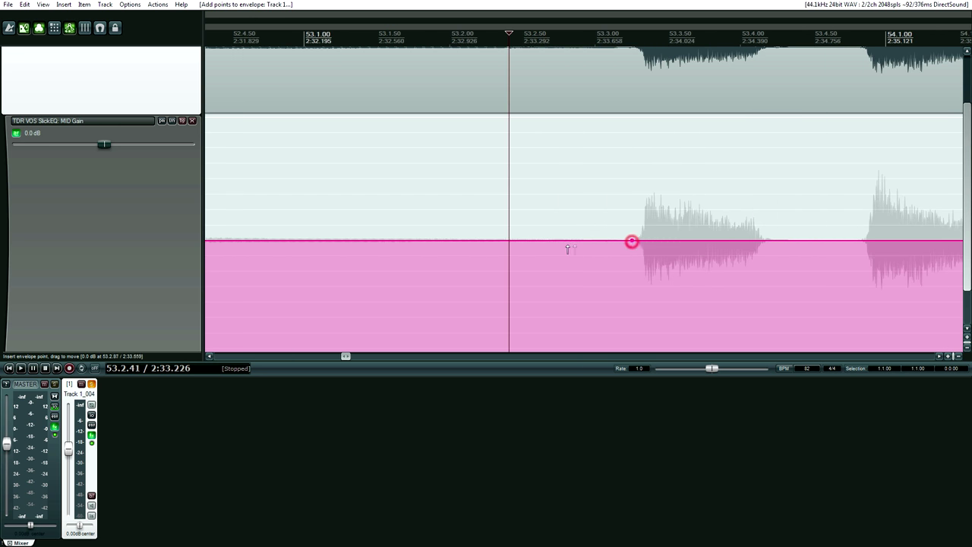
click(530, 241)
scroll(548, 303, down, 4)
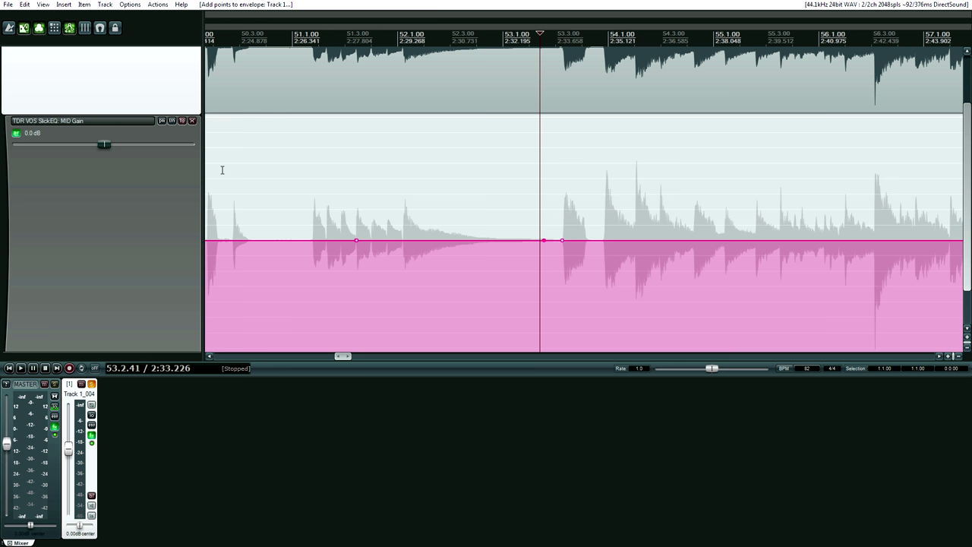
click(92, 436)
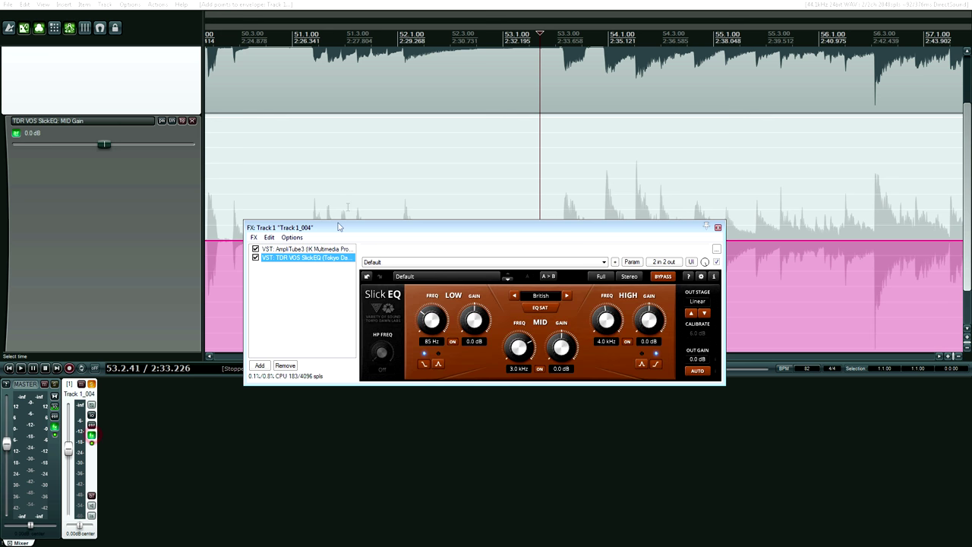
- Move the Slick EQ window below the tracks and add a MID Gain point near 52.1
drag(367, 234, 516, 384)
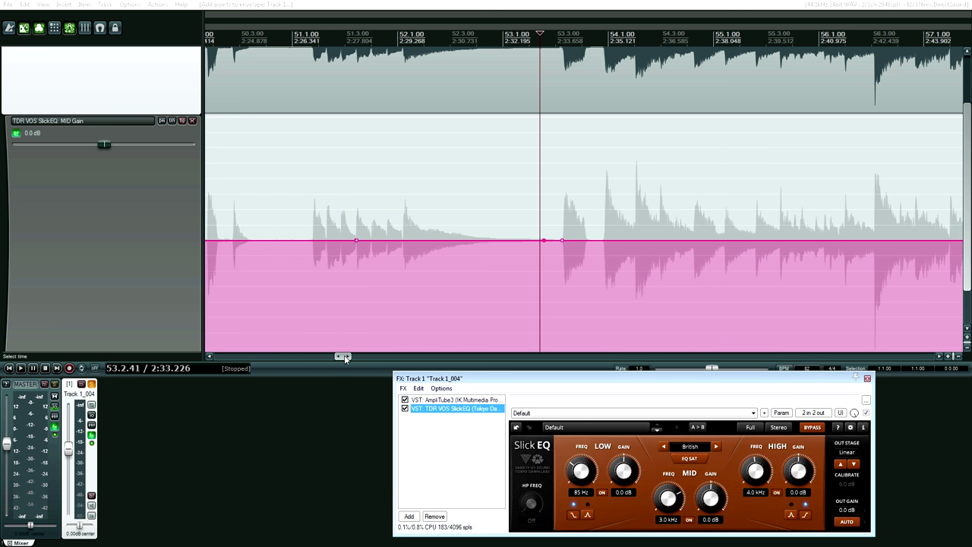
drag(343, 355, 341, 356)
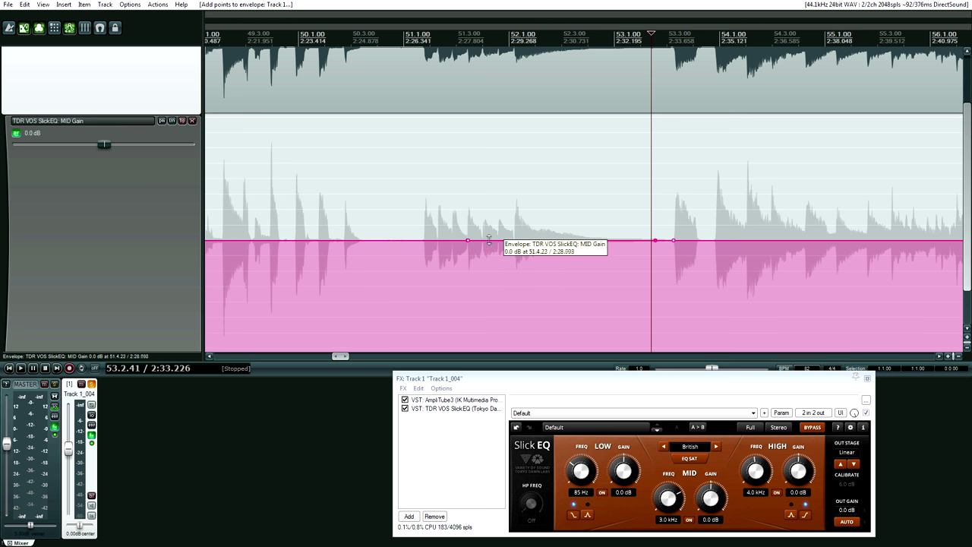
click(515, 241)
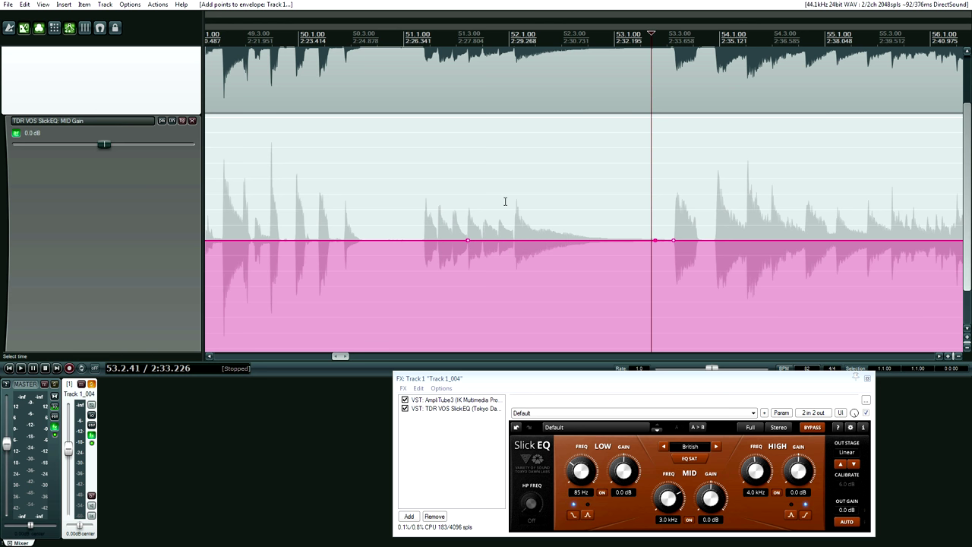
click(524, 242)
- Drag the MID Gain boost between 51.3.44 and 53.2 up to 16.0 dB
drag(523, 243, 527, 200)
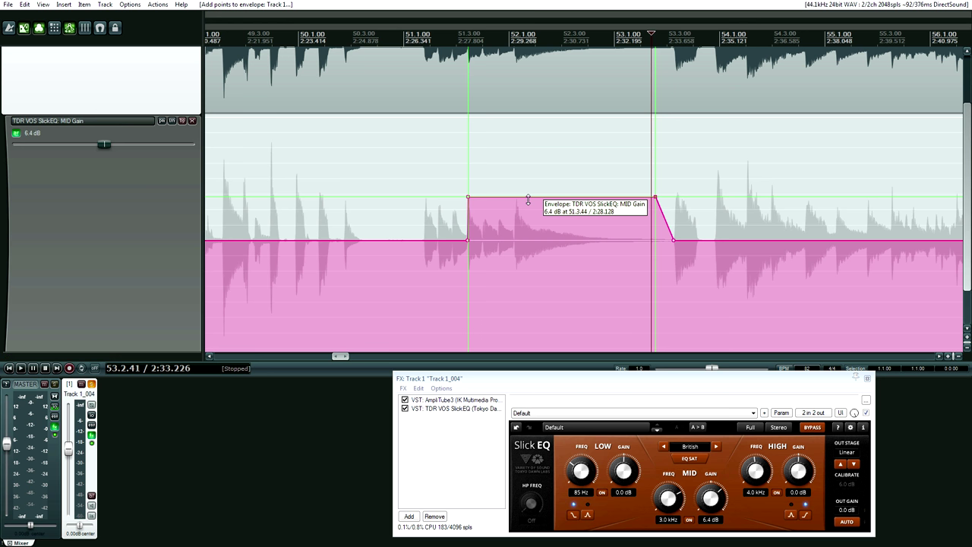
drag(528, 200, 547, 131)
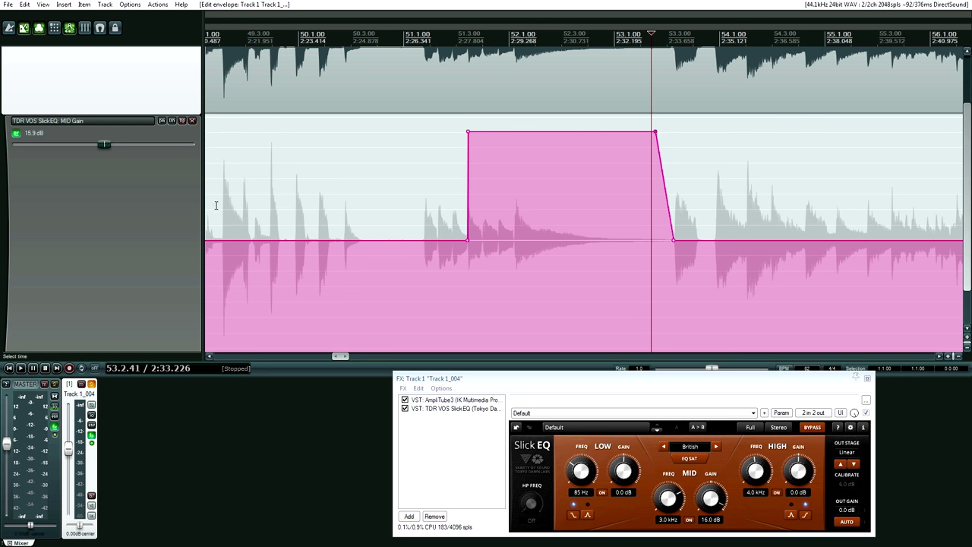
click(367, 204)
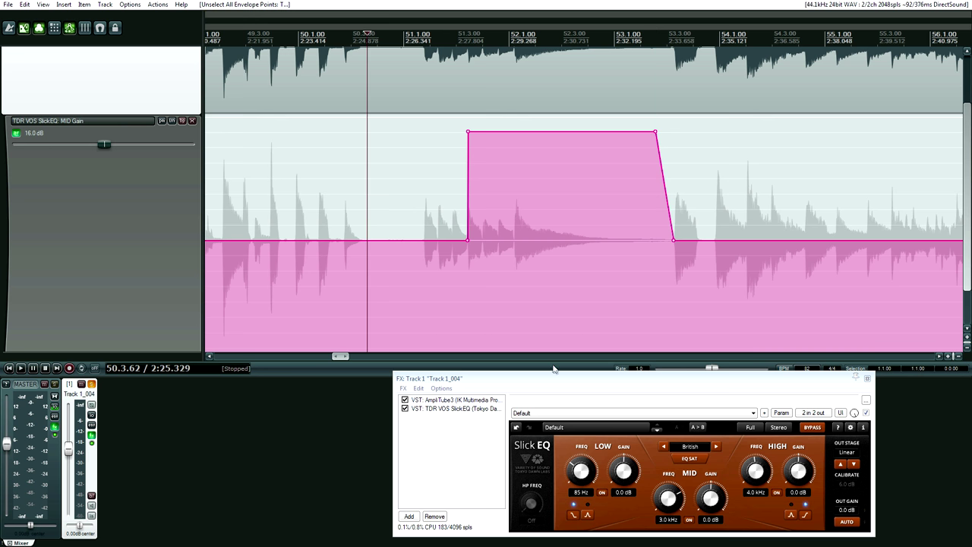
drag(589, 383, 589, 321)
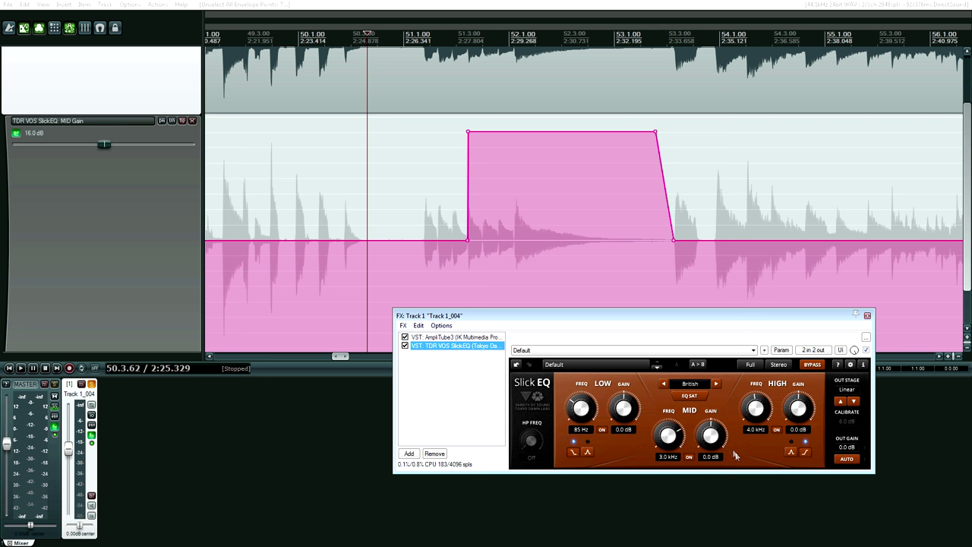
key(space)
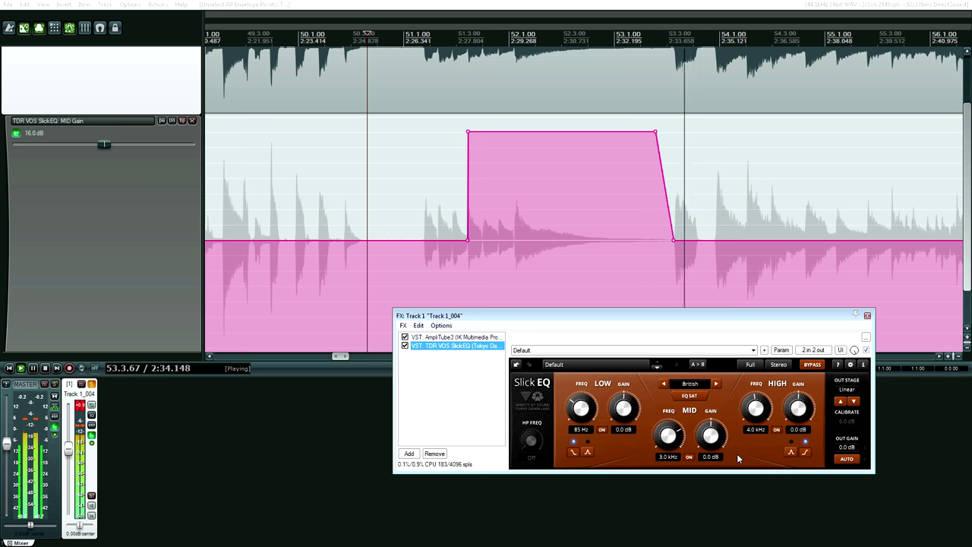
key(space)
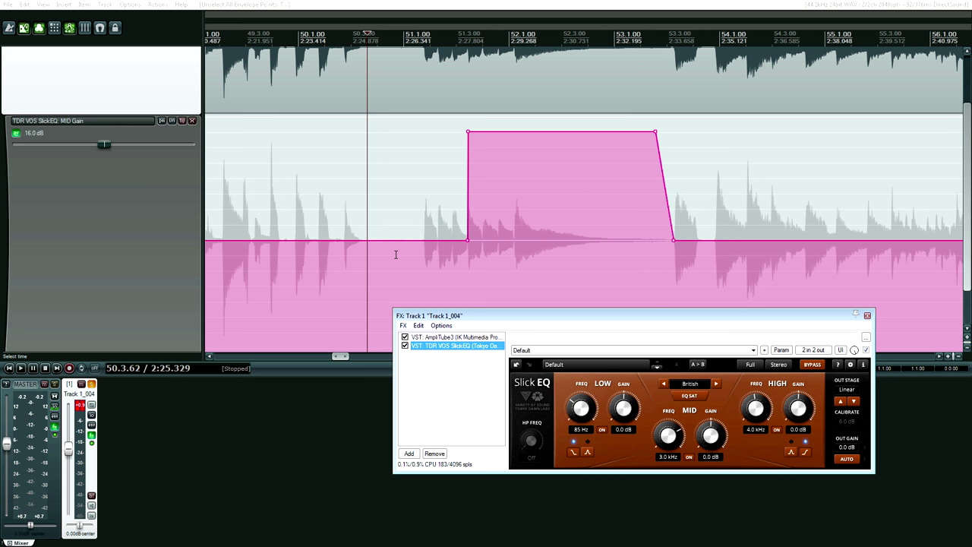
click(418, 268)
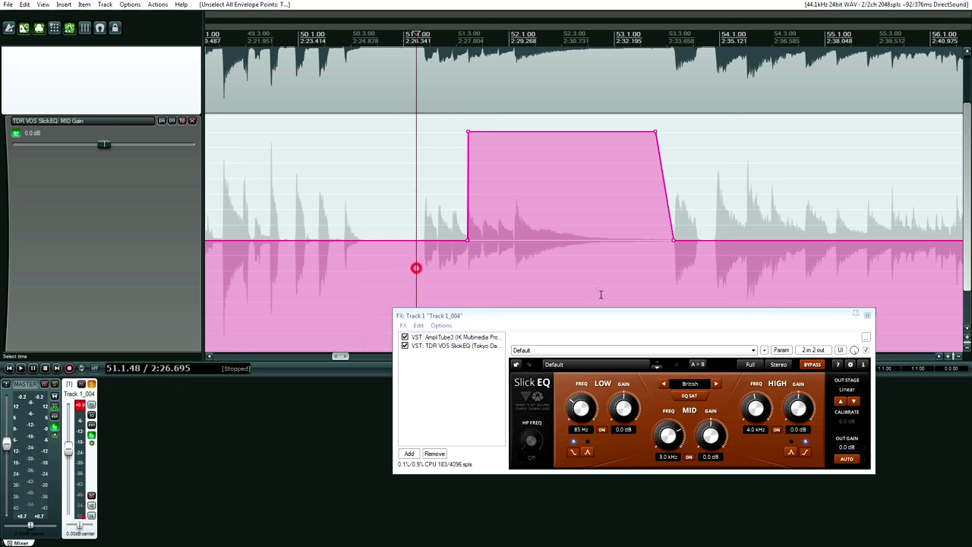
key(space)
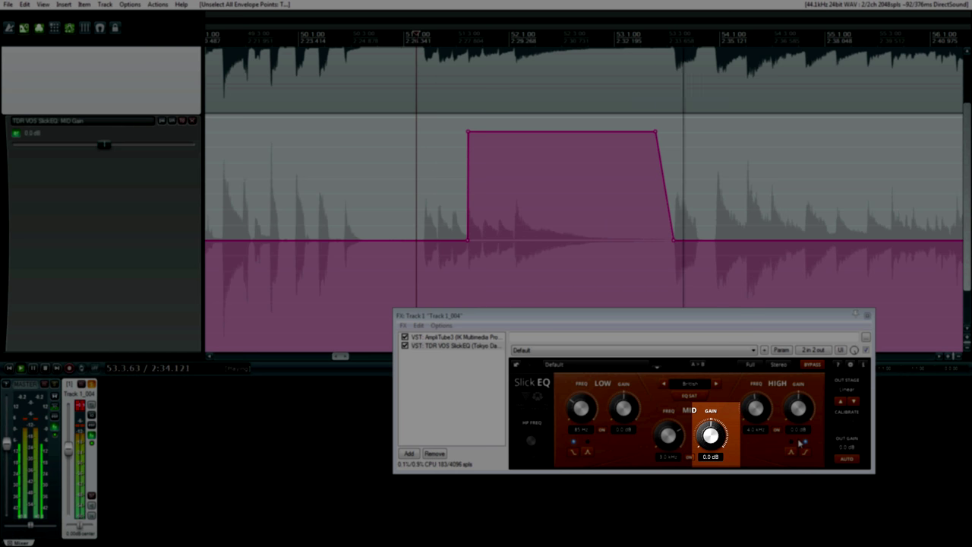
key(space)
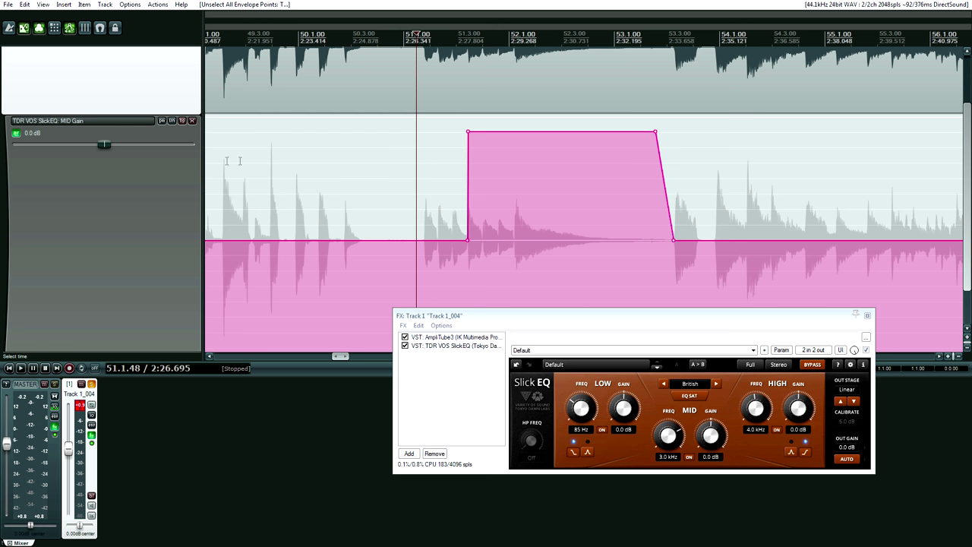
click(192, 121)
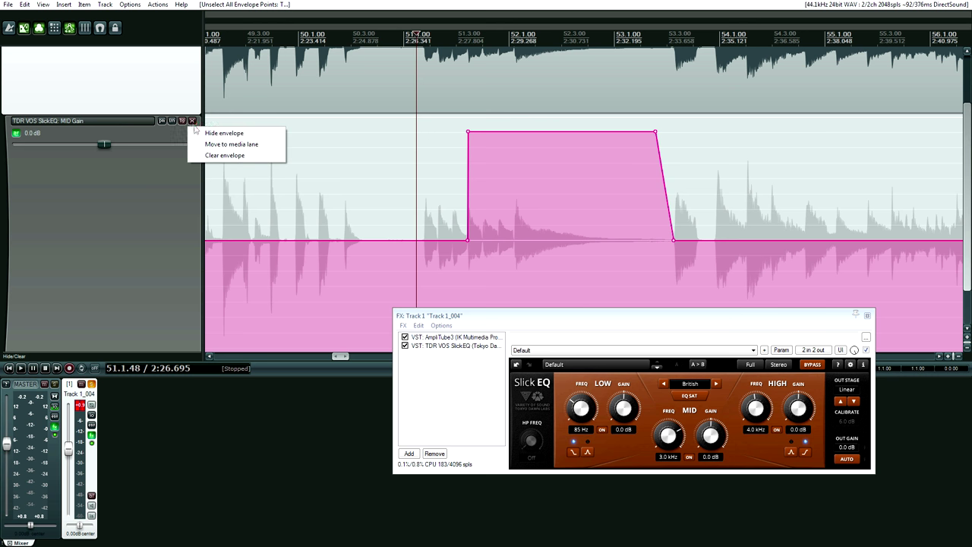
- Clear the MID Gain envelope from Track 1_004 and reopen its envelope list
click(222, 155)
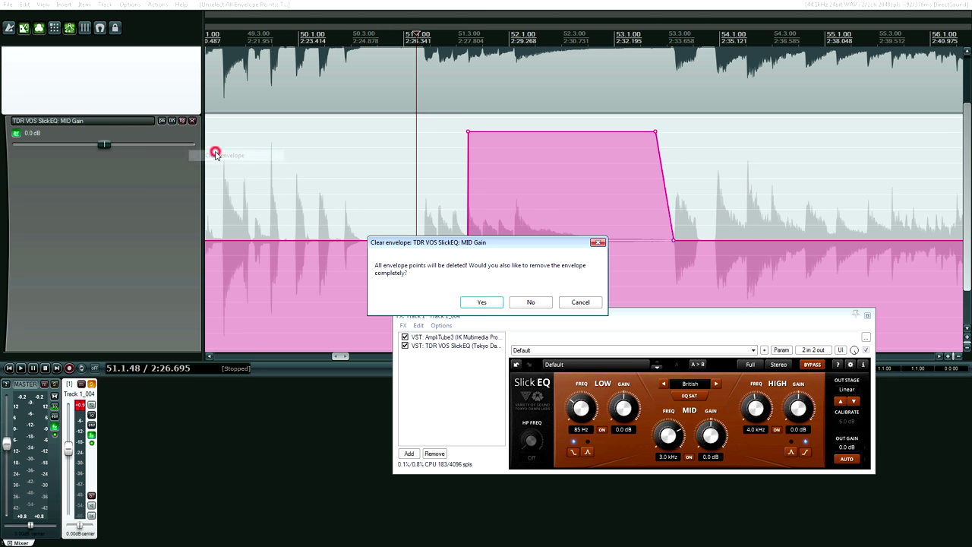
click(482, 303)
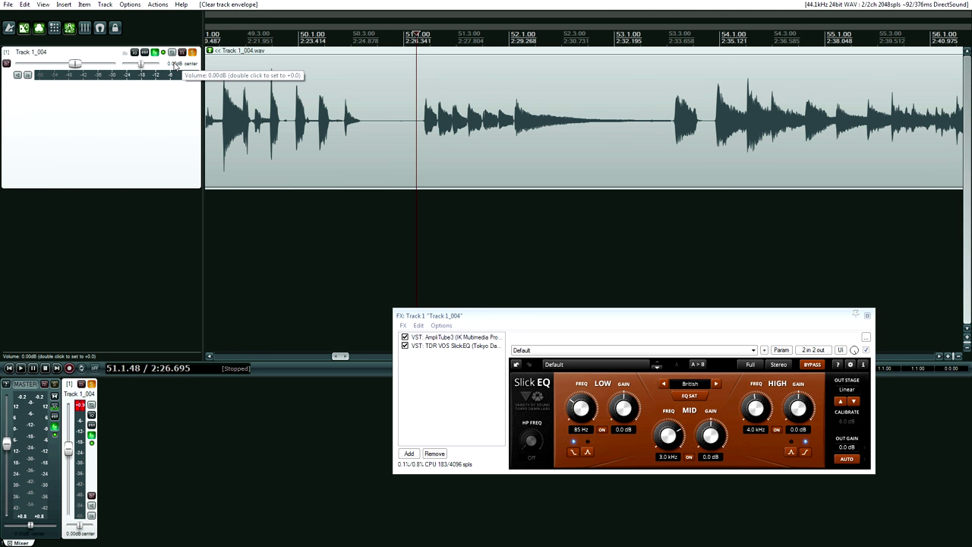
click(144, 53)
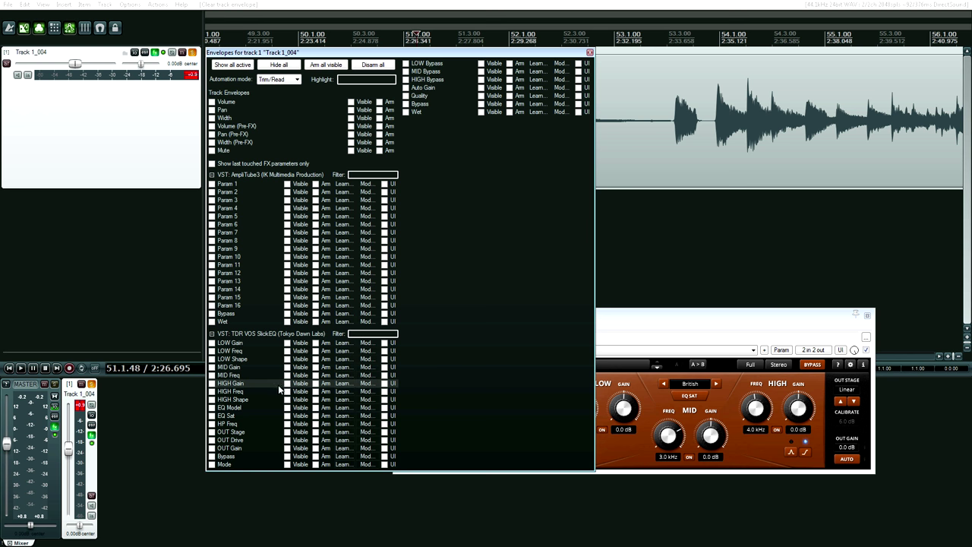
- Add a SlickEQ HIGH Gain envelope lane and set Track 1_004's automation mode to Touch
click(266, 385)
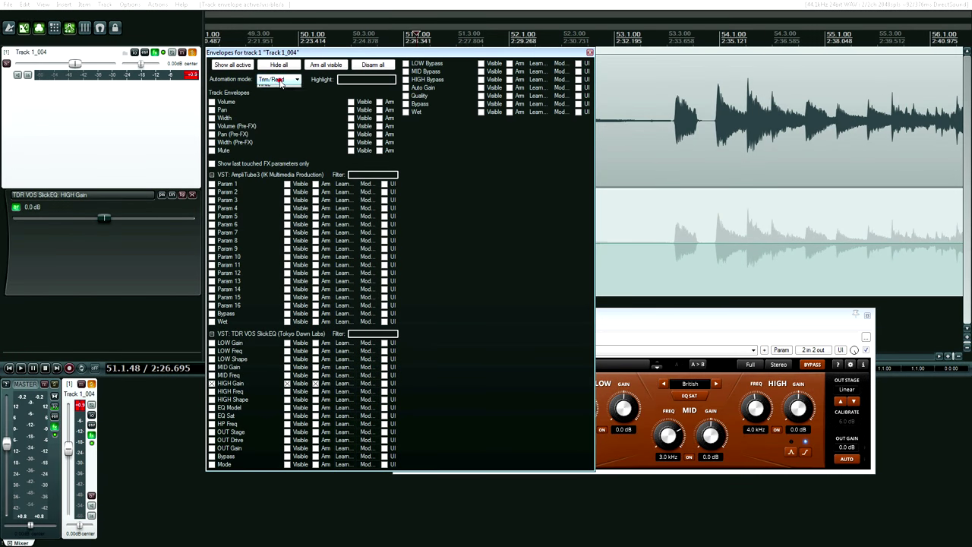
click(280, 80)
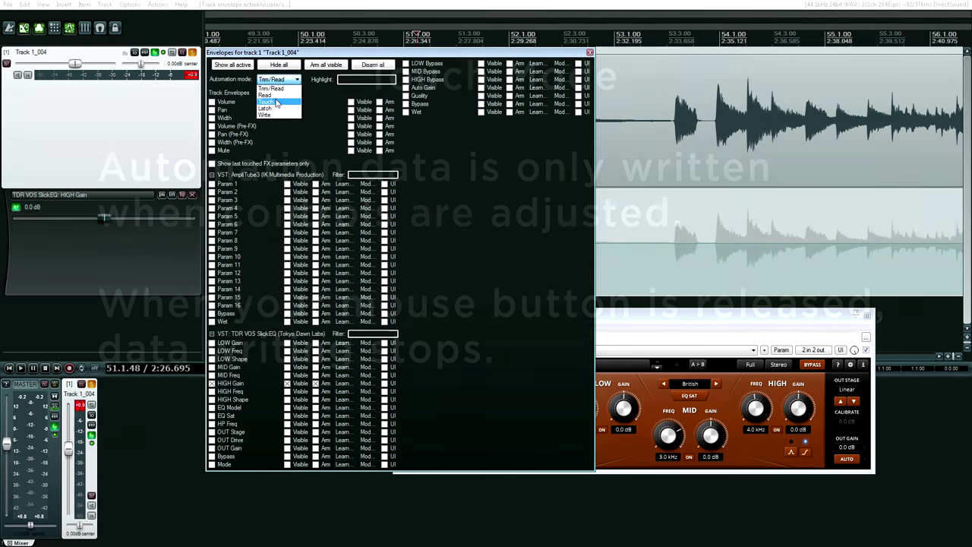
click(275, 100)
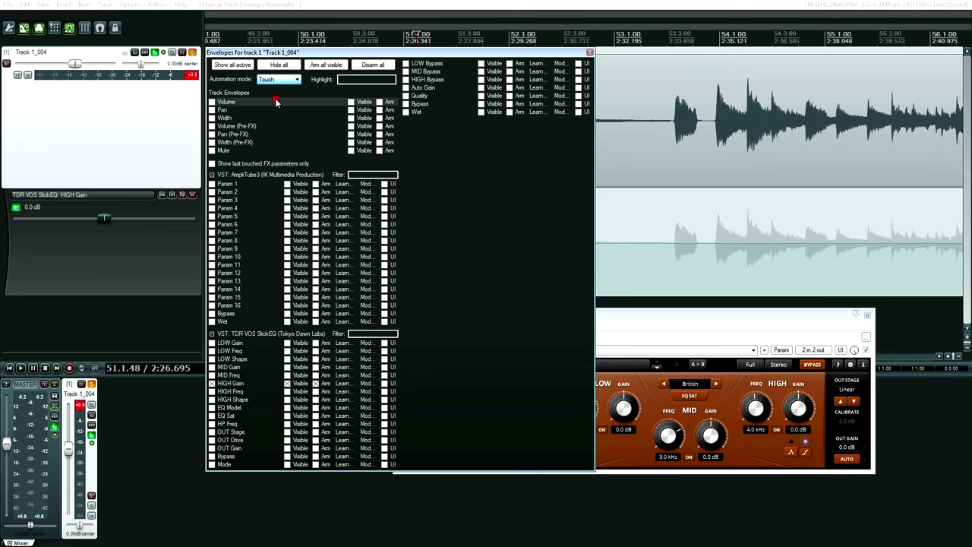
click(589, 52)
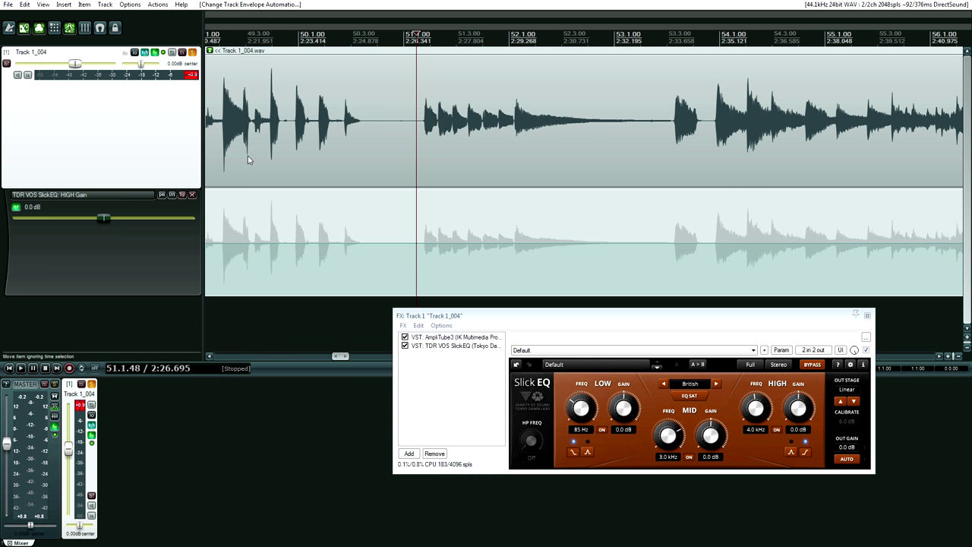
- Record a HIGH Gain automation pass from 49.4.46 during playback, then undo it
click(284, 133)
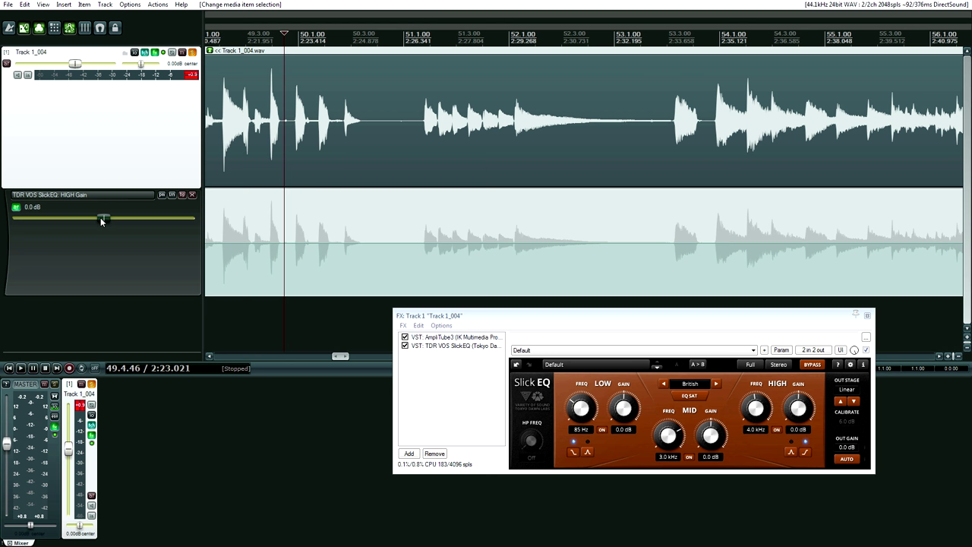
key(space)
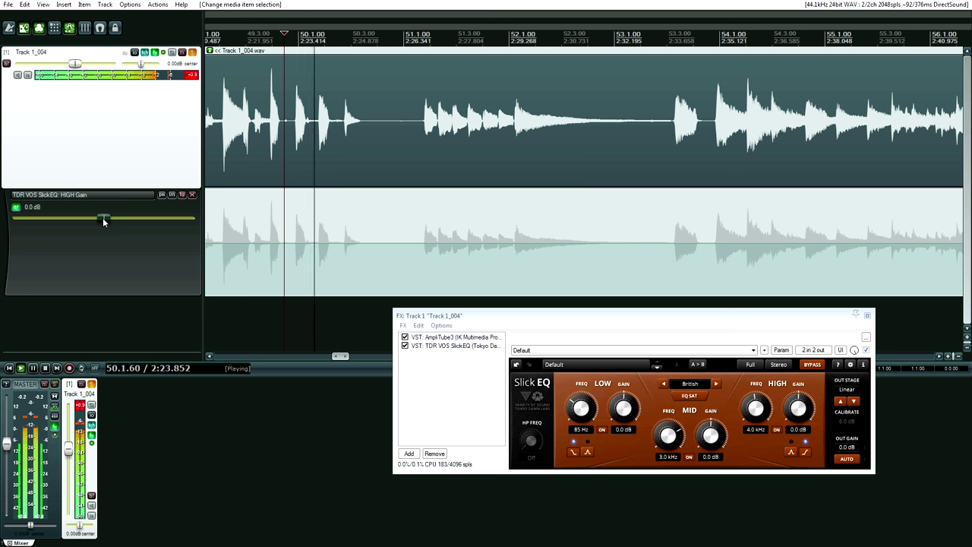
drag(104, 220, 135, 219)
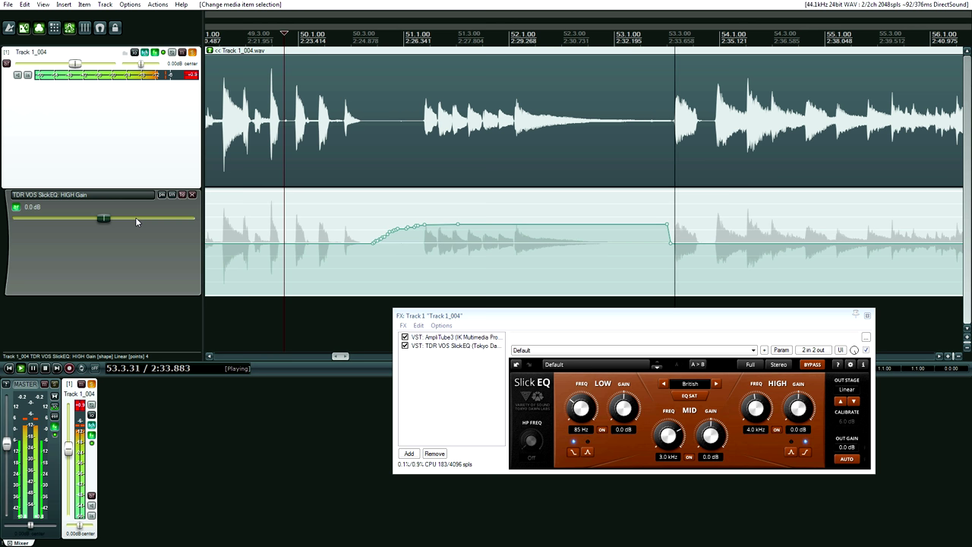
key(space)
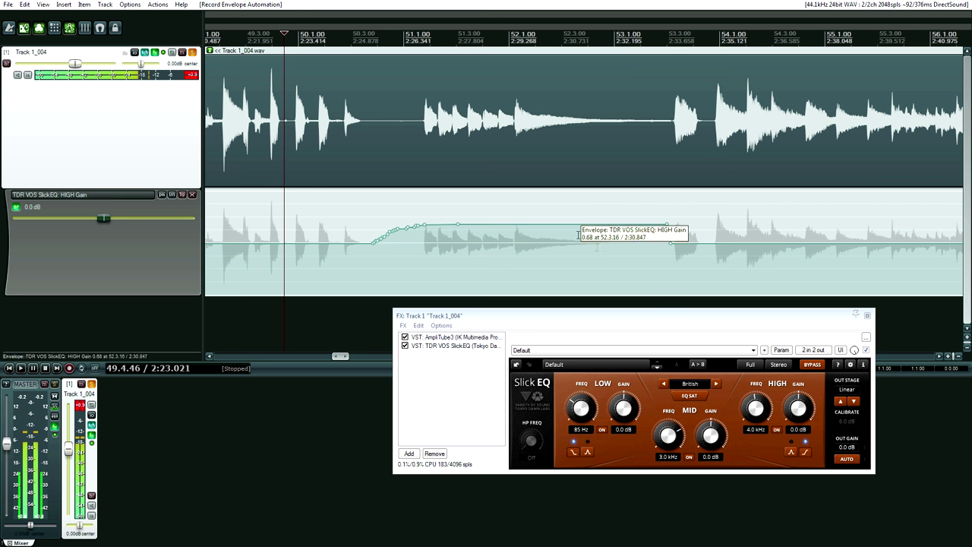
key(ctrl+z)
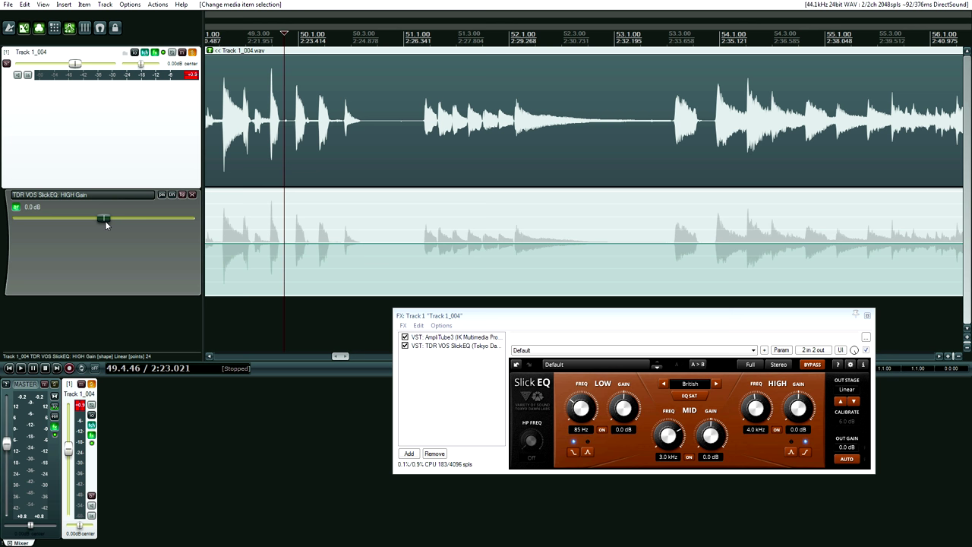
- Record a new HIGH Gain ramp rising to about 7.4 dB and falling back to 0 dB
key(space)
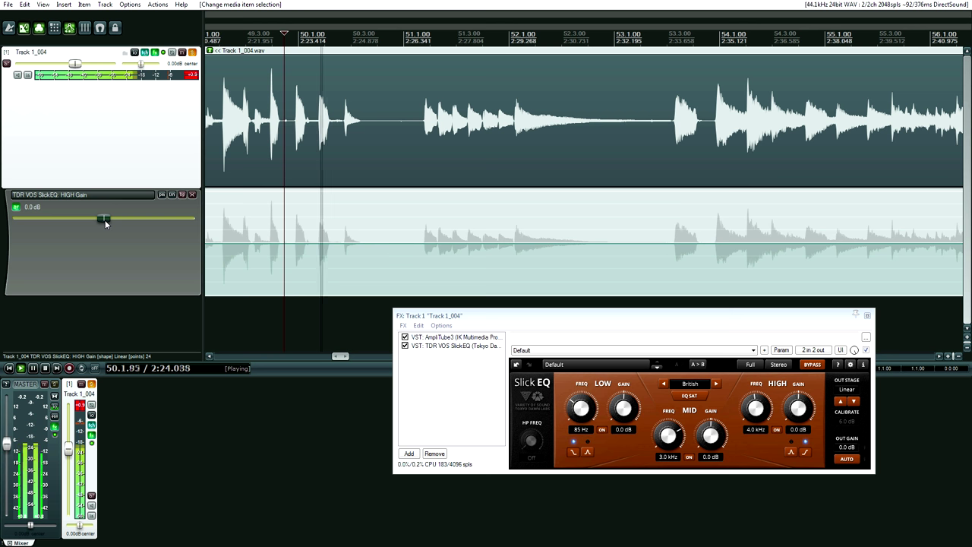
drag(104, 220, 142, 220)
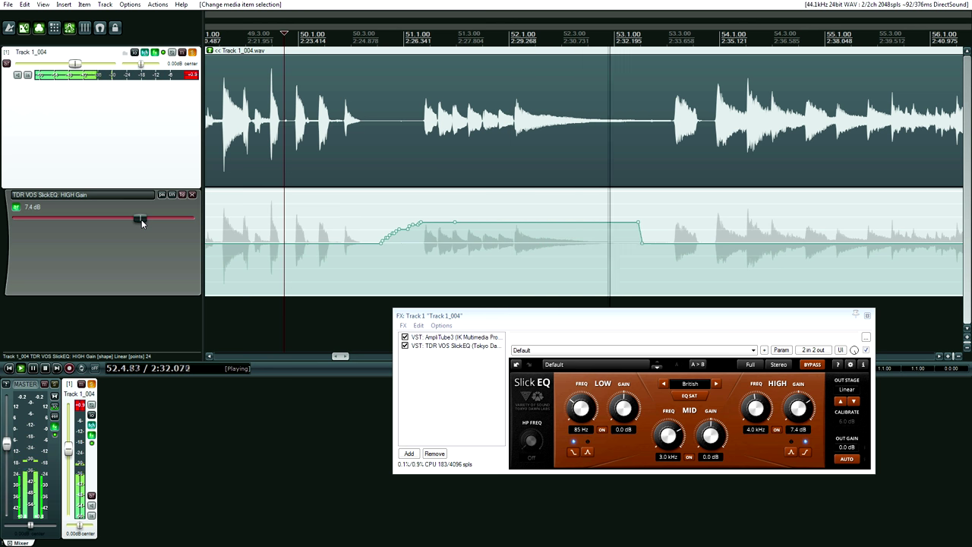
drag(141, 219, 141, 219)
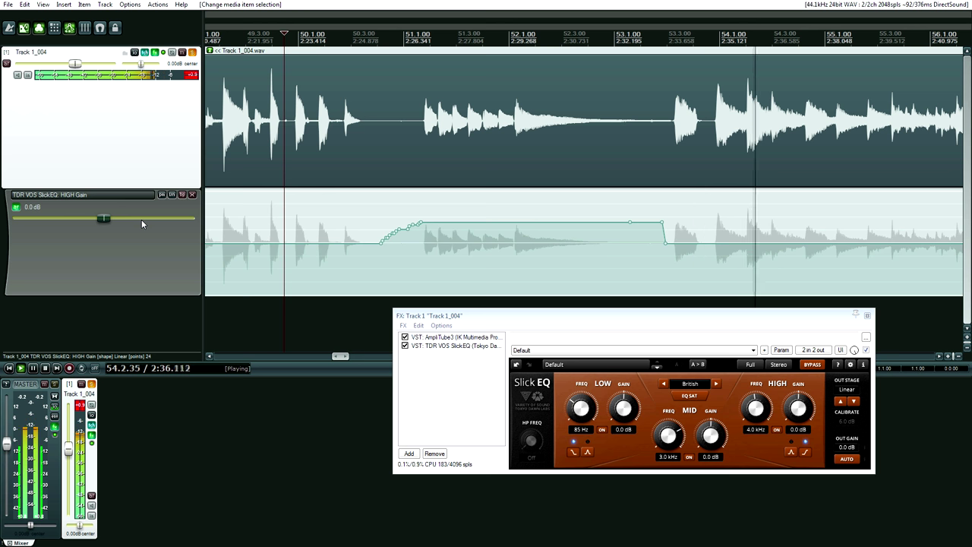
key(space)
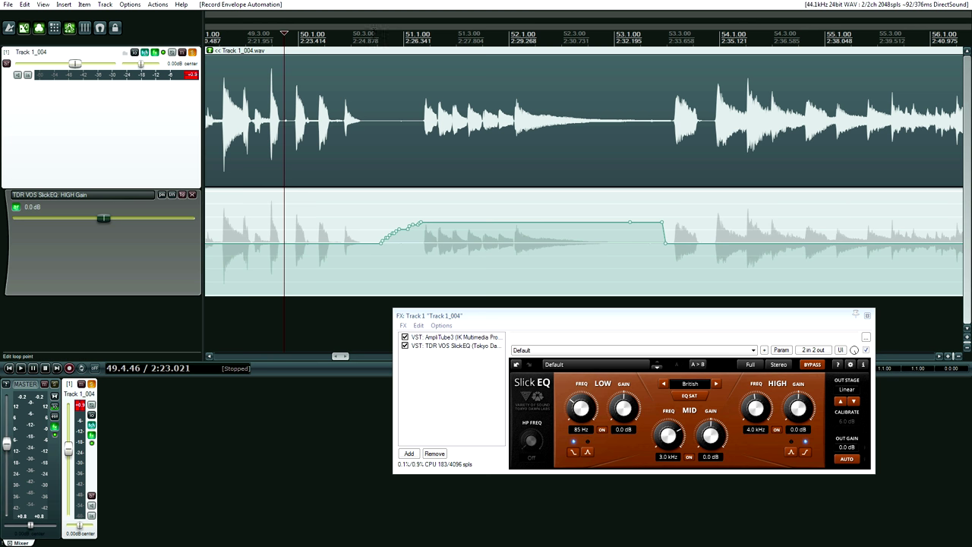
click(371, 34)
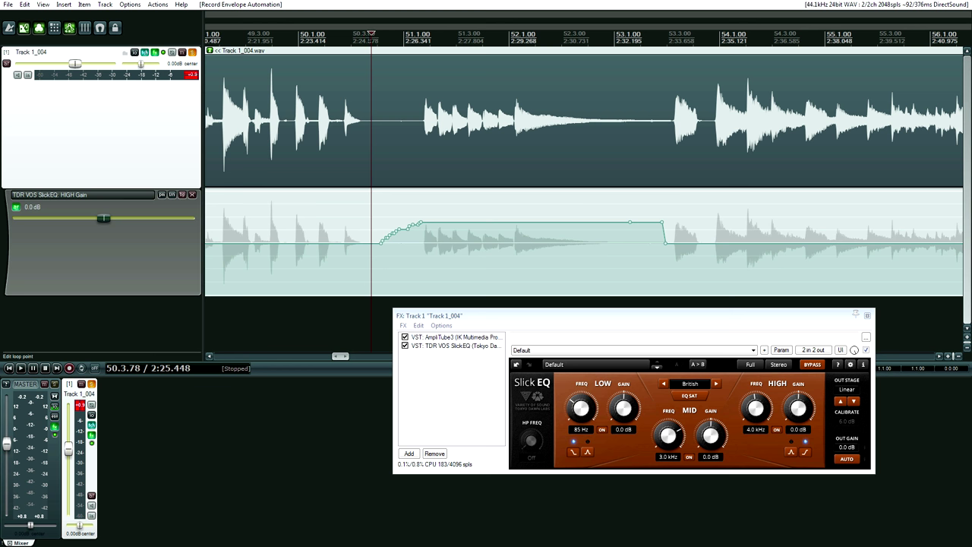
- Play back from 50.3.78 to check the recorded HIGH Gain ramp
key(space)
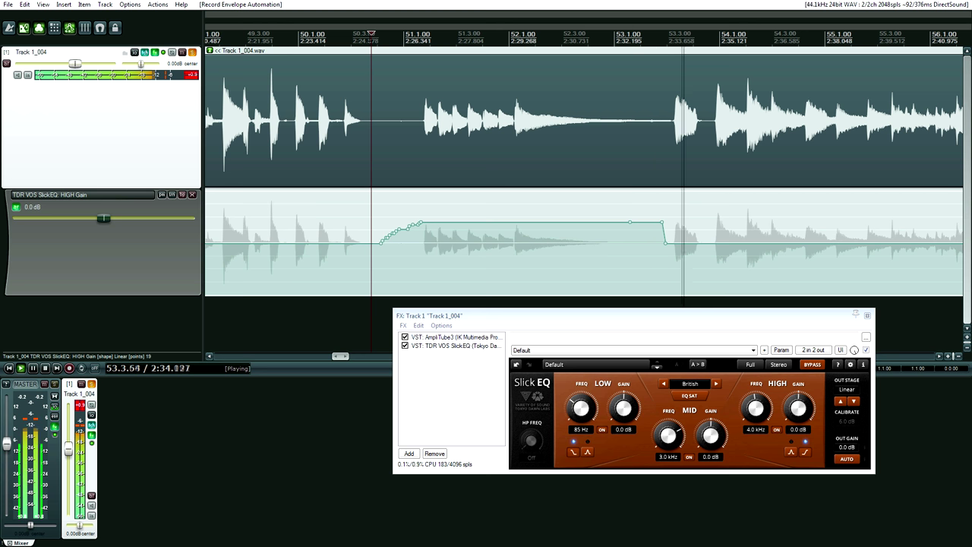
key(space)
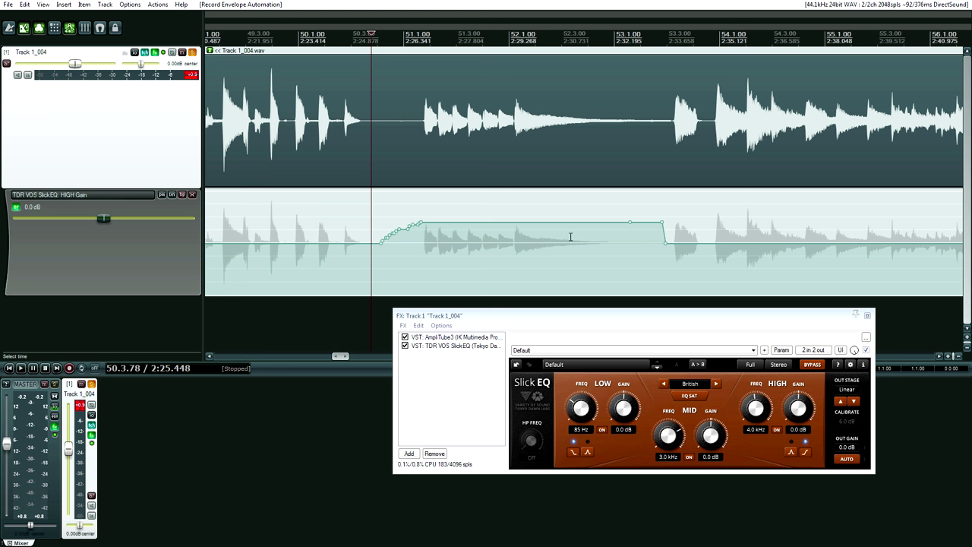
- Clear the recorded HIGH Gain envelope and put Track 1_004 into Latch automation mode
click(196, 199)
click(288, 79)
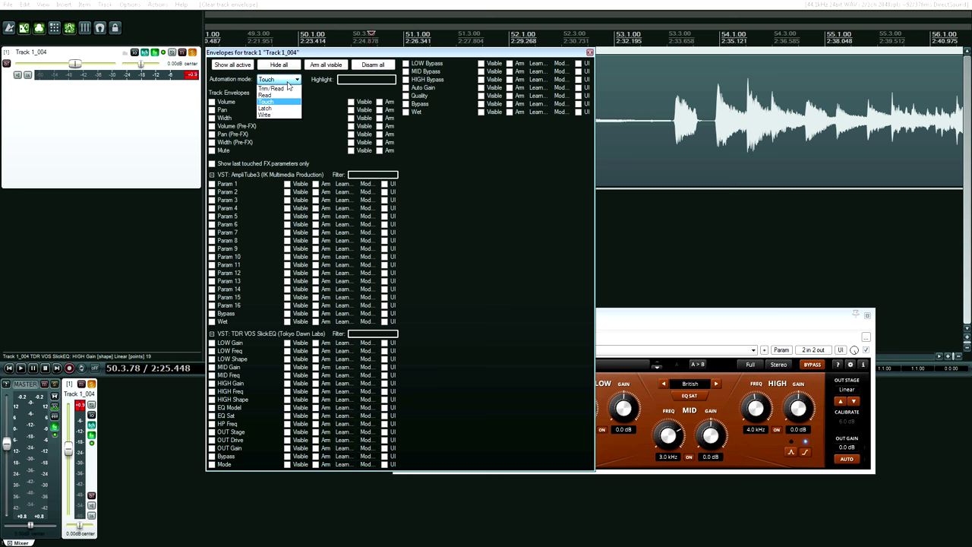
click(280, 109)
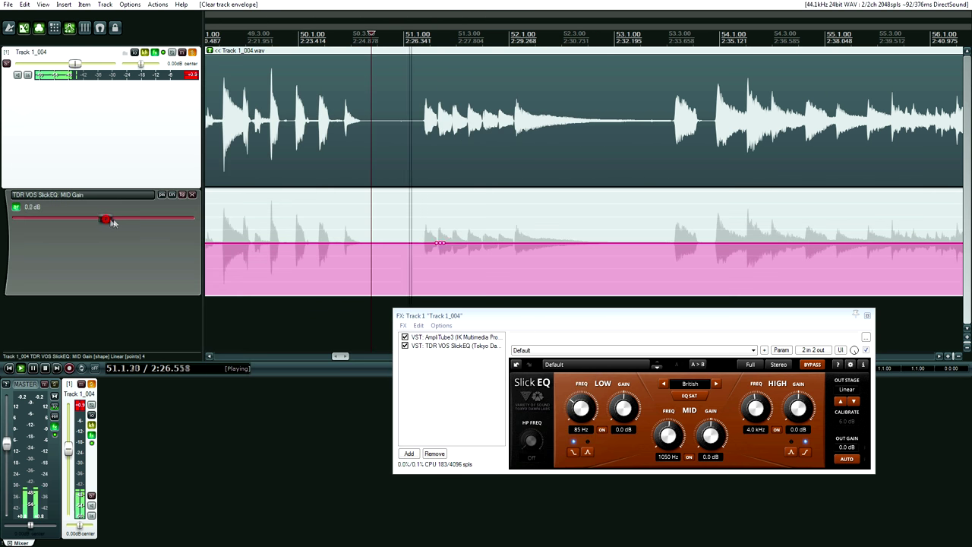
- Record a first Latch pass that raises MID Gain during playback, then stop
drag(114, 220, 166, 219)
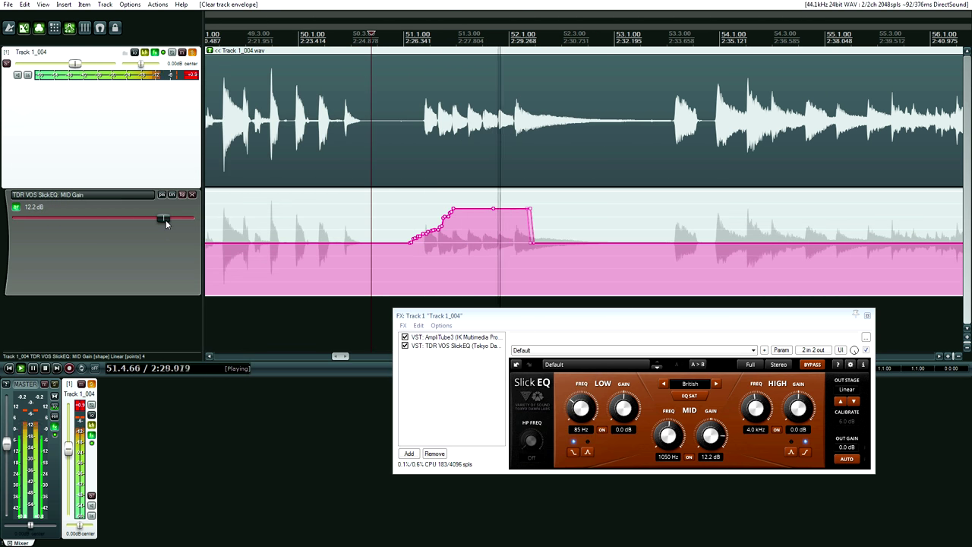
drag(166, 219, 240, 226)
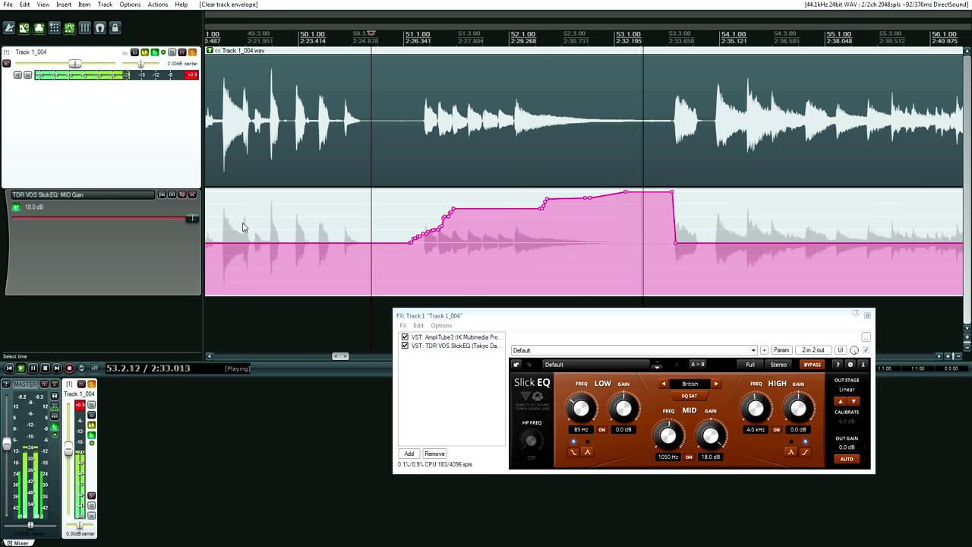
key(space)
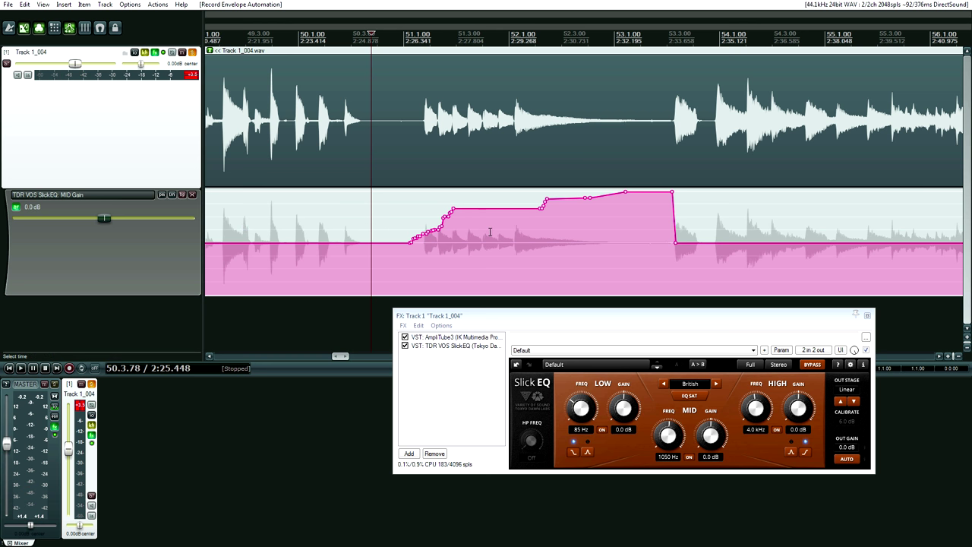
- Clear the MID Gain points and record a new pass ramping to about 14.5 dB, then back down
key(Delete)
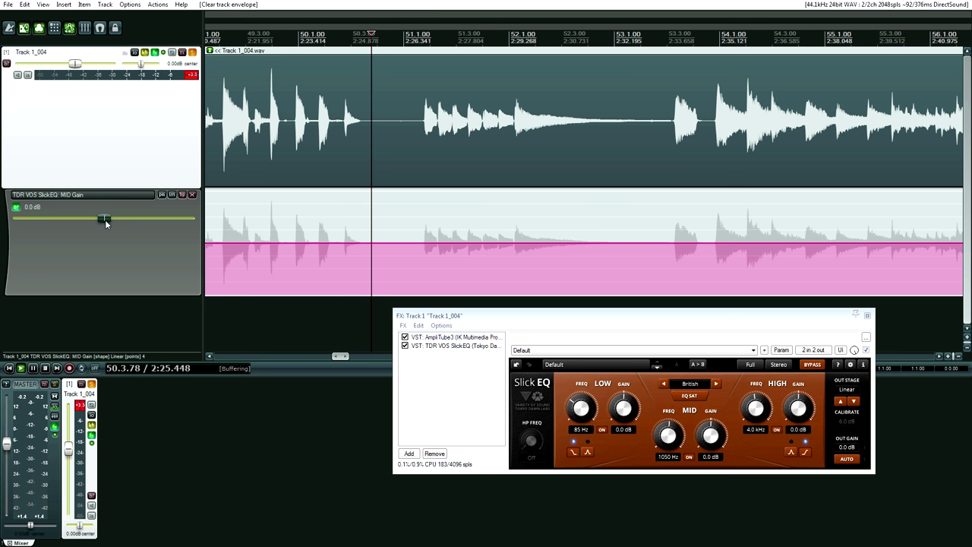
drag(105, 223, 176, 225)
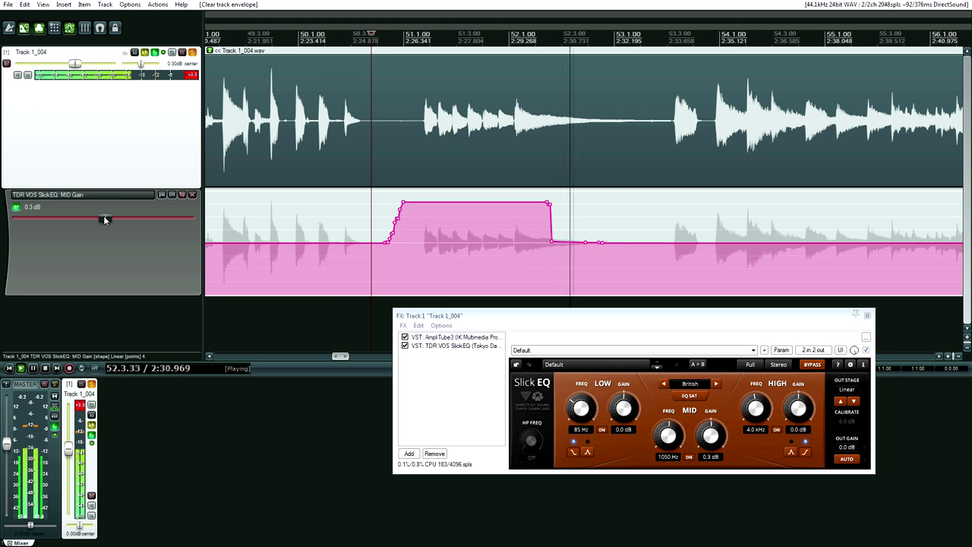
mouse_move(174, 219)
mouse_down()
mouse_move(70, 217)
mouse_move(169, 219)
mouse_up()
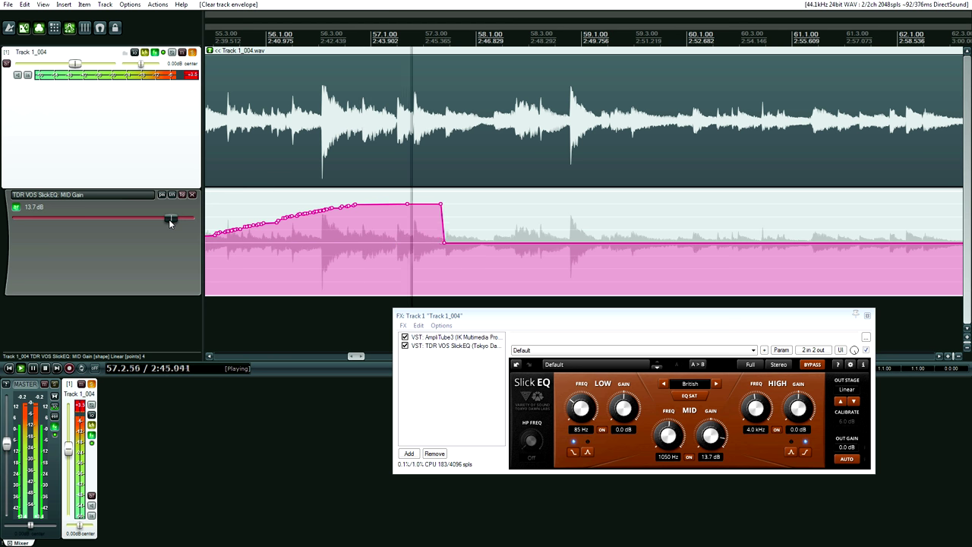
key(space)
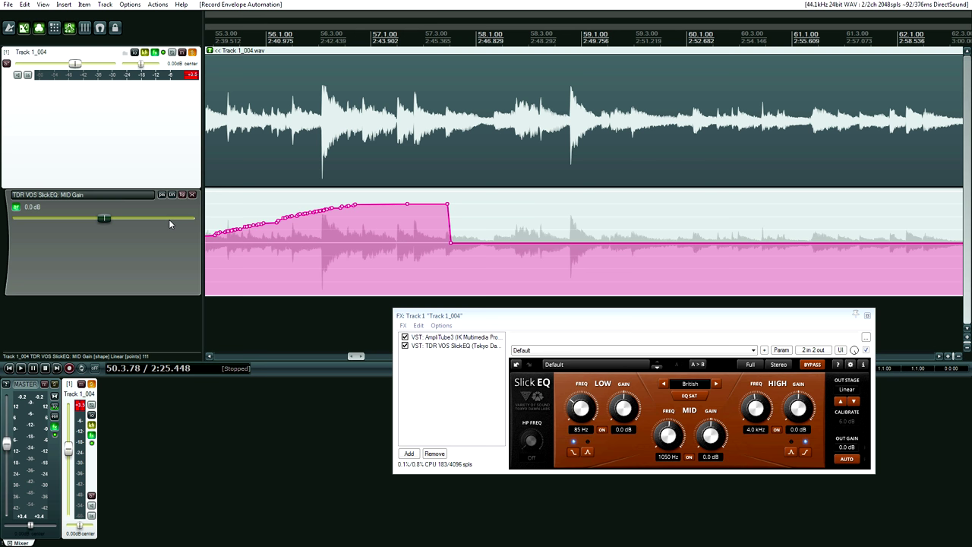
- Set the edit cursor back to bar 50 and start playback
mouse_move(354, 357)
mouse_down()
mouse_move(360, 362)
mouse_move(350, 364)
mouse_up()
click(299, 36)
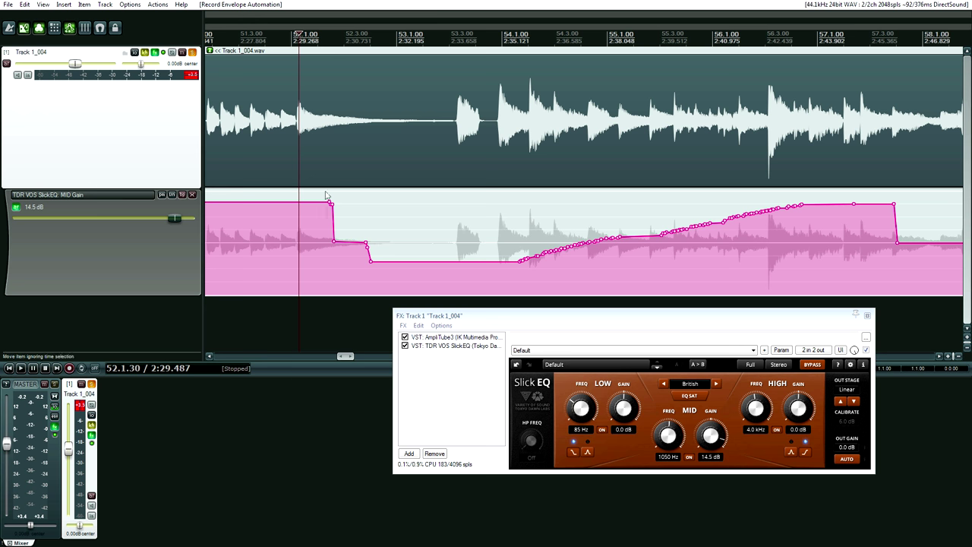
drag(346, 363, 338, 356)
click(310, 31)
key(space)
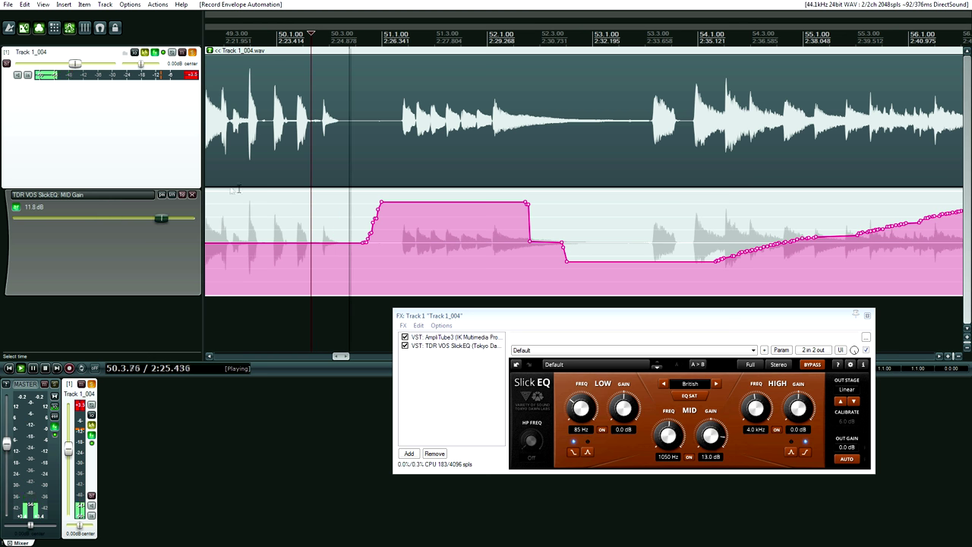
- Pull MID Gain down to 1.0 dB over the plateau, then open the track's envelope settings
click(174, 221)
drag(174, 222, 112, 228)
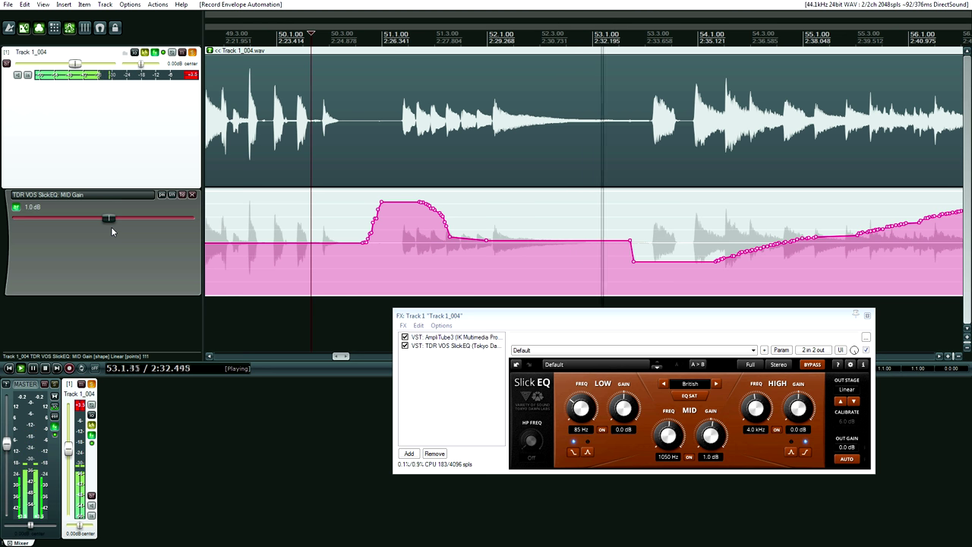
key(space)
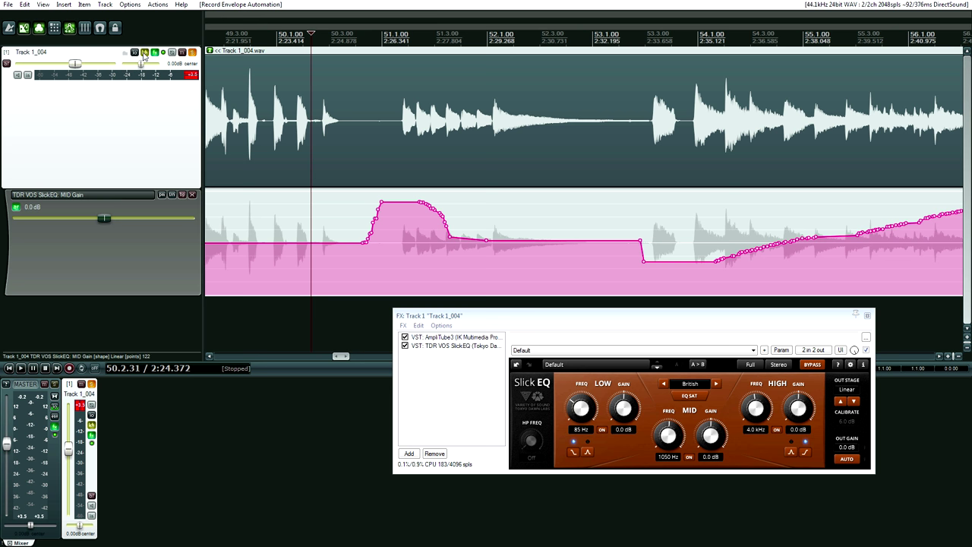
click(145, 52)
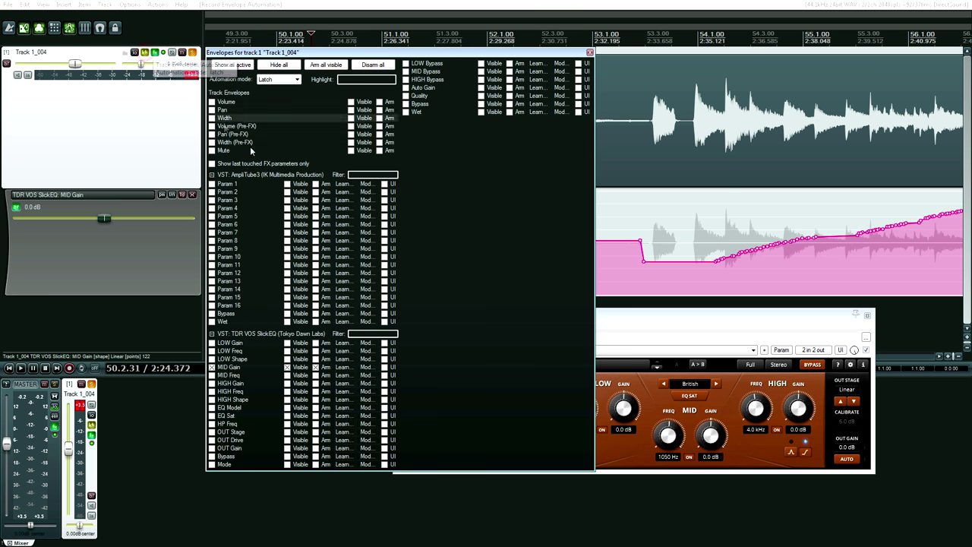
- Choose Touch as Track 1_004's automation mode and close the Envelopes window
click(280, 80)
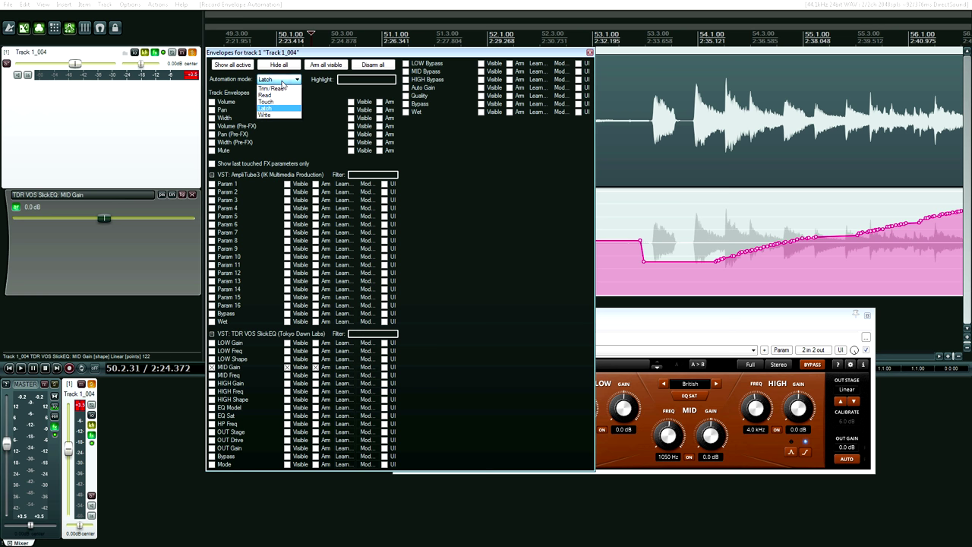
click(280, 102)
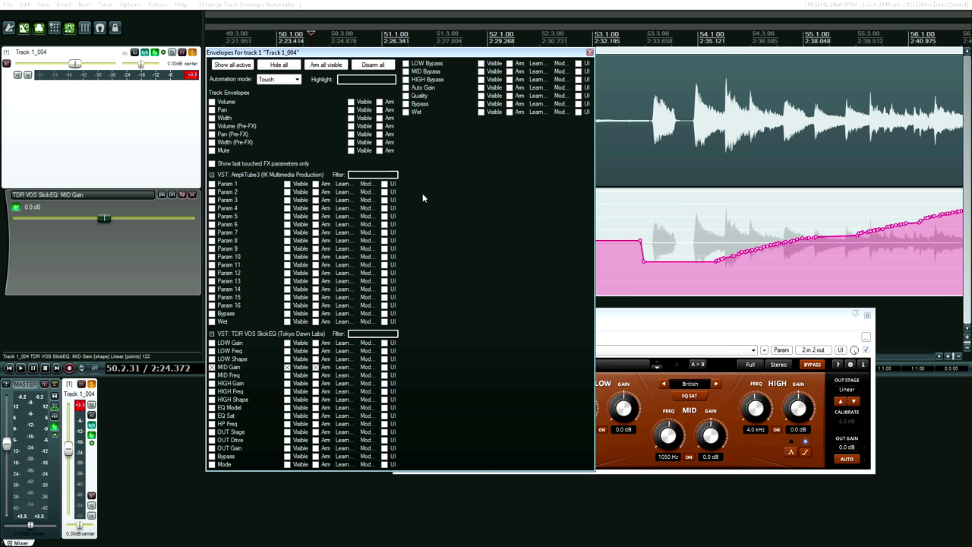
click(590, 53)
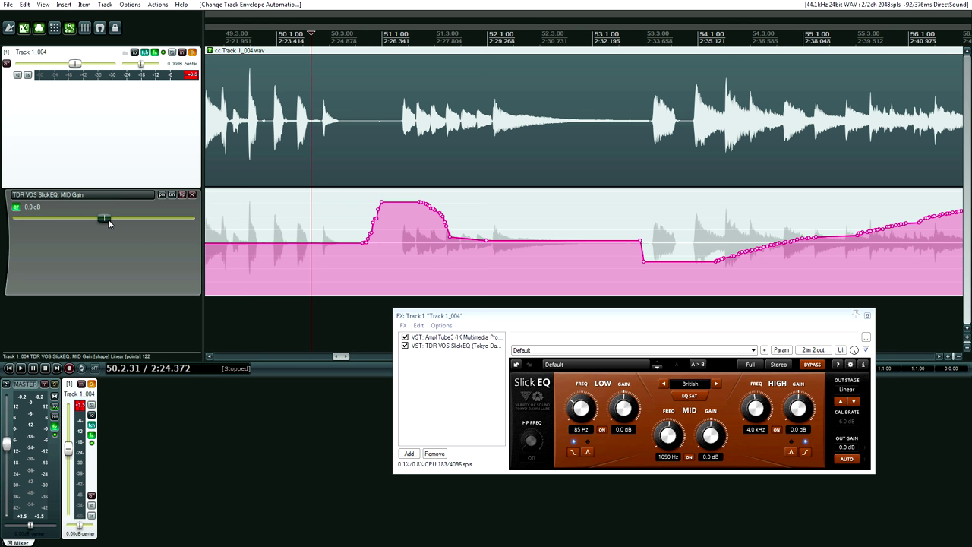
- Play and lower MID Gain slightly in a first Touch pass, then stop
key(space)
scroll(108, 222, up, 10)
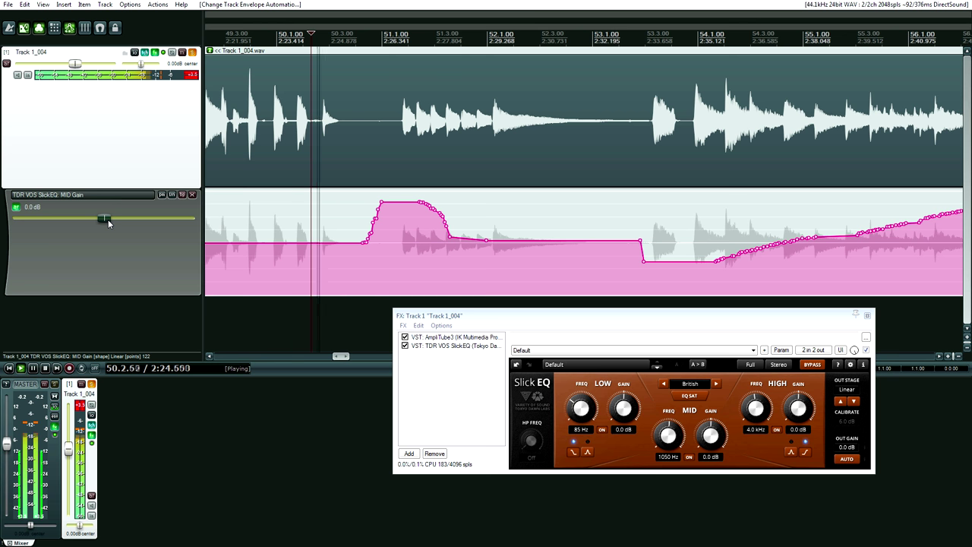
scroll(108, 222, down, 9)
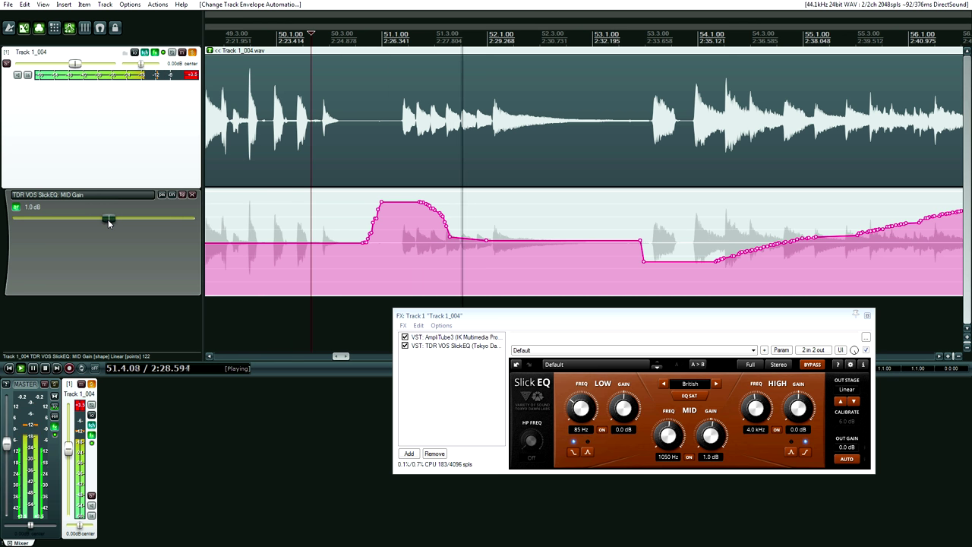
drag(108, 222, 79, 225)
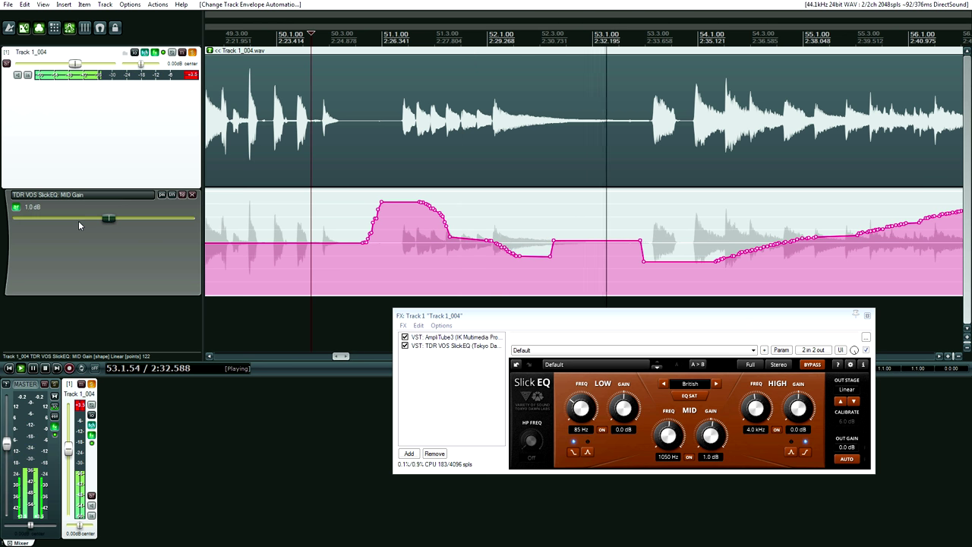
key(space)
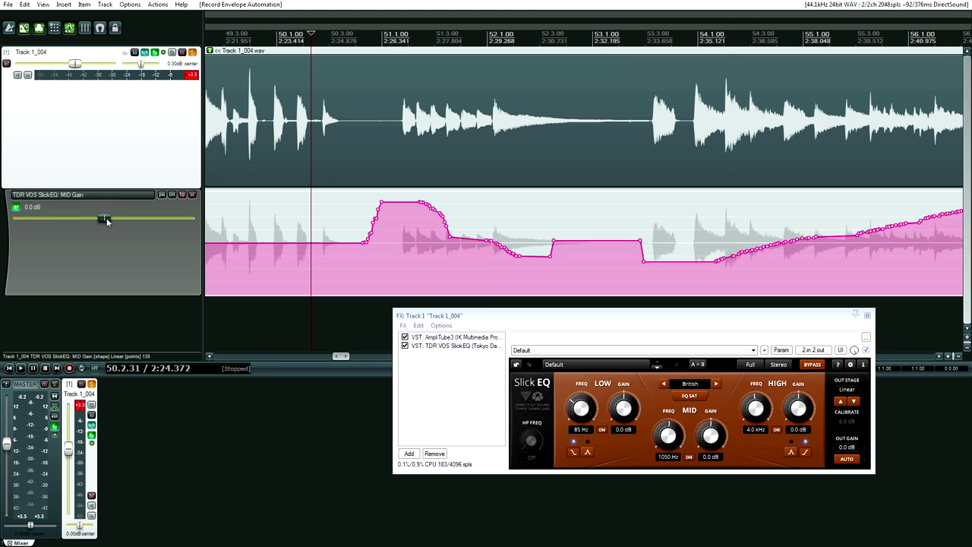
- Play again and pull MID Gain down to about -15 dB near bar 53
key(space)
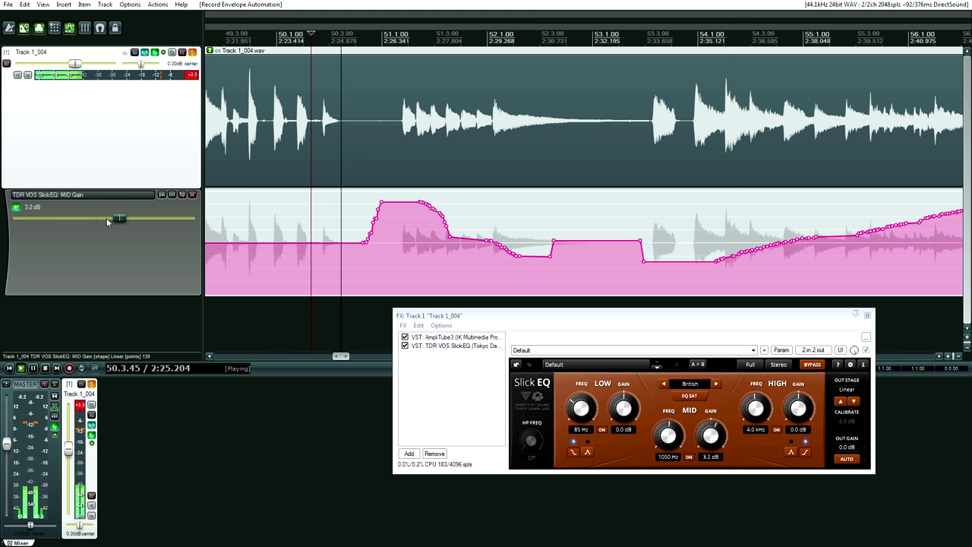
drag(174, 218, 29, 223)
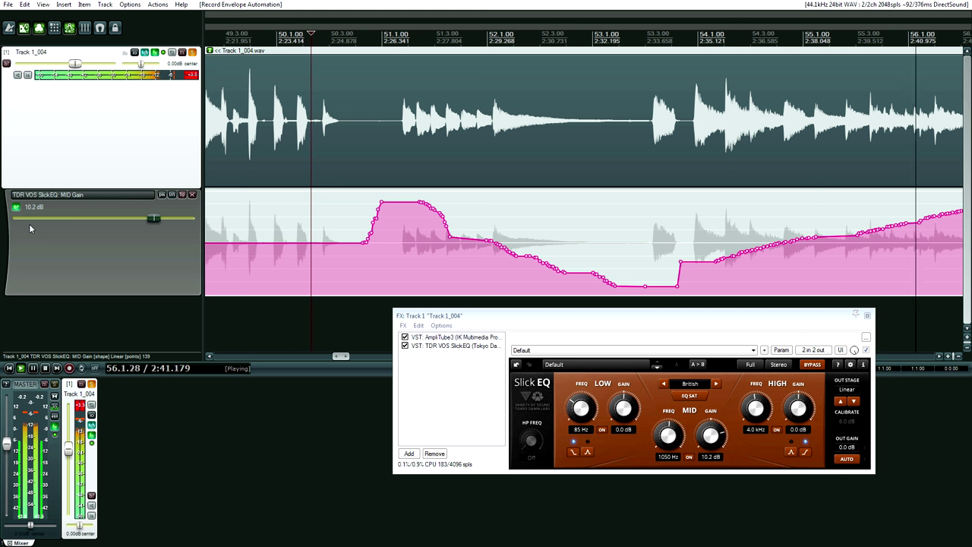
key(space)
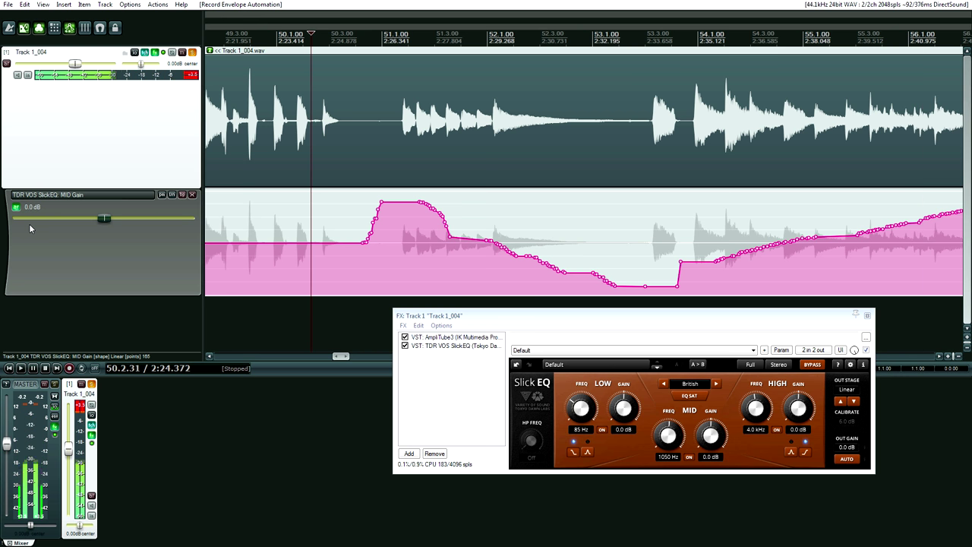
- Clear the MID Gain envelope, select Write automation mode, and place the cursor near 50.3.98
click(193, 196)
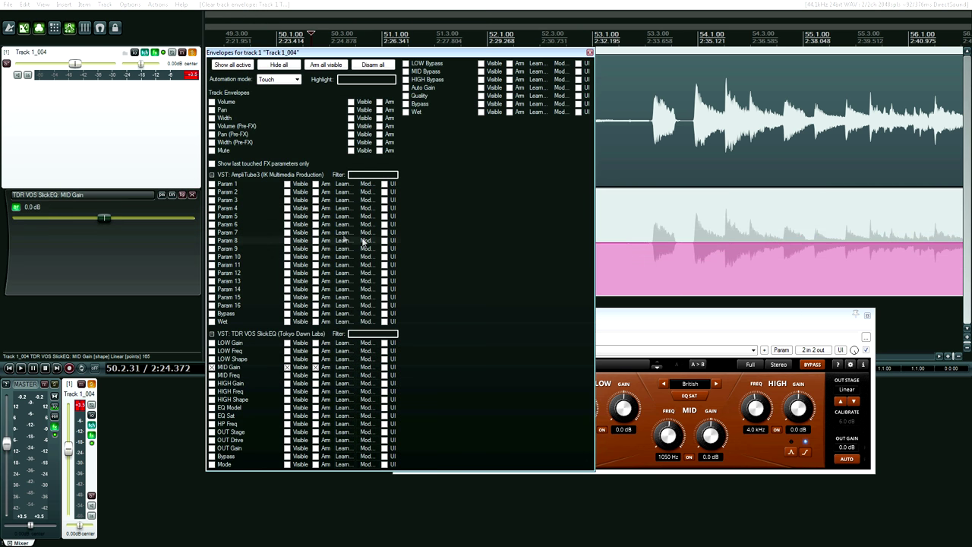
click(275, 80)
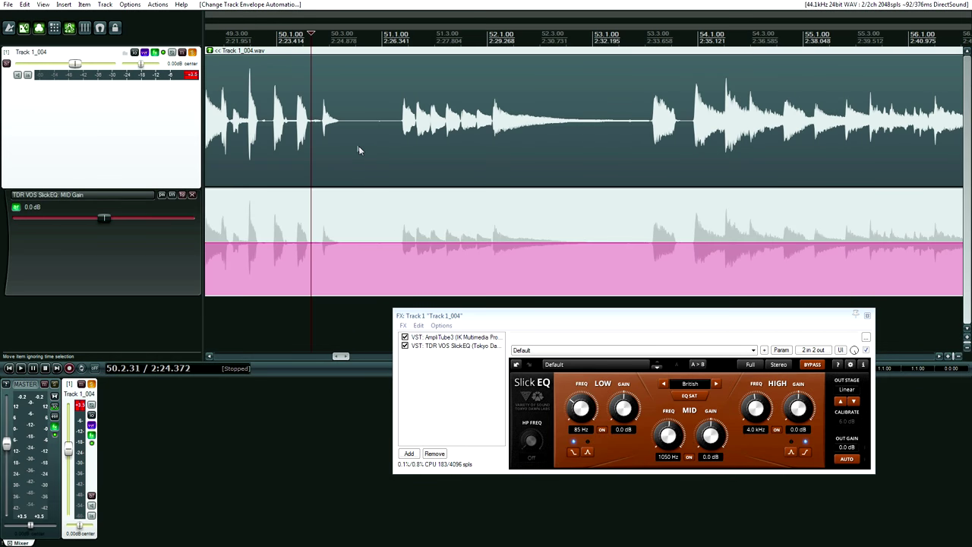
click(355, 146)
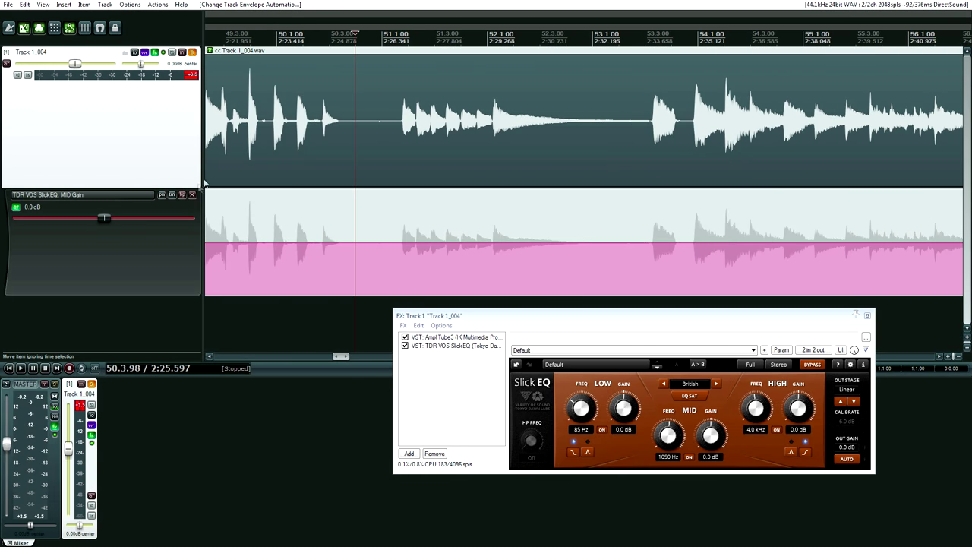
- Ride MID Gain up to a 15.2 dB plateau and down to -13.4 dB near bar 60
drag(102, 219, 118, 219)
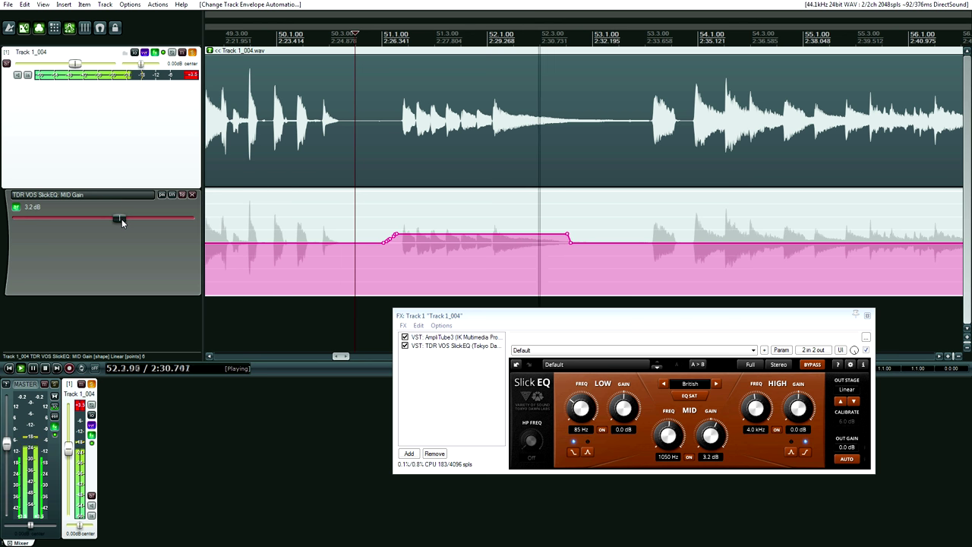
drag(121, 219, 137, 218)
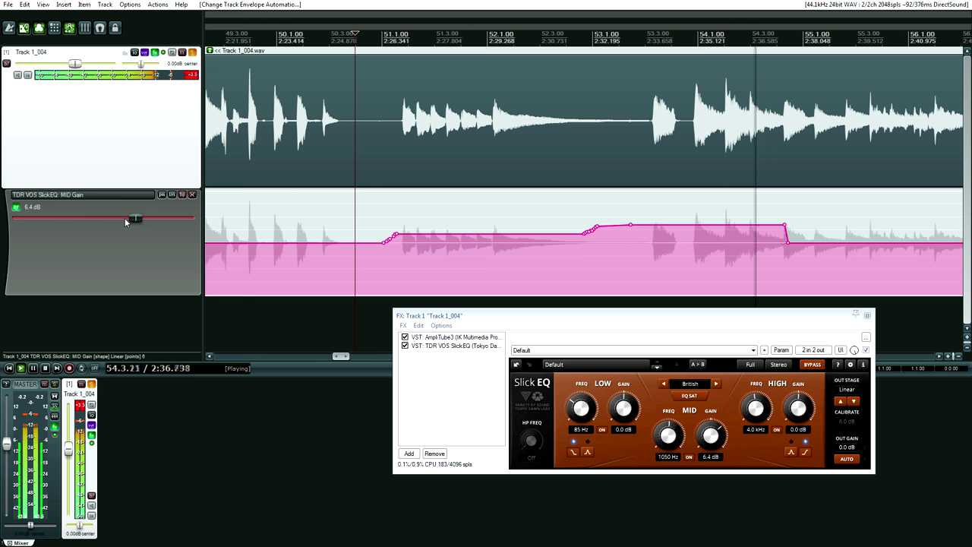
drag(134, 220, 76, 221)
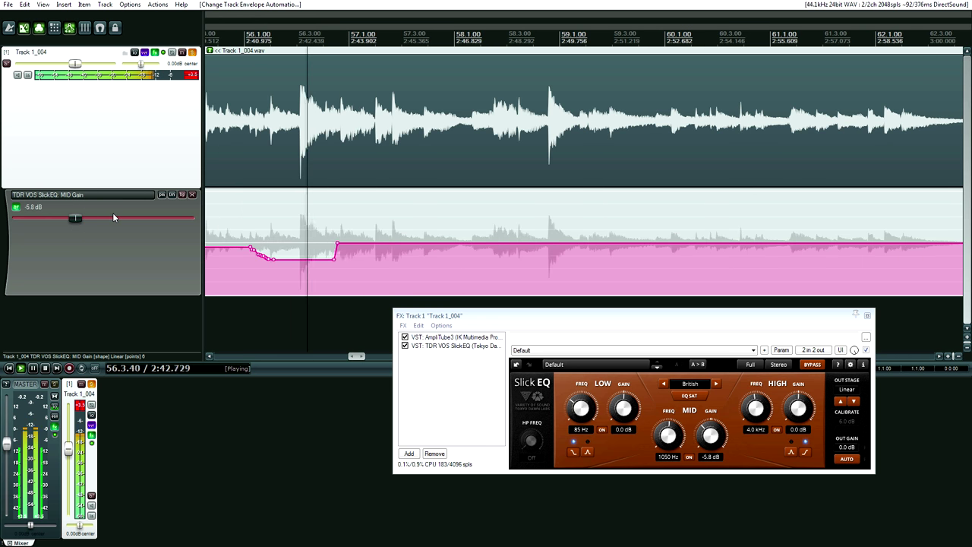
drag(75, 218, 181, 218)
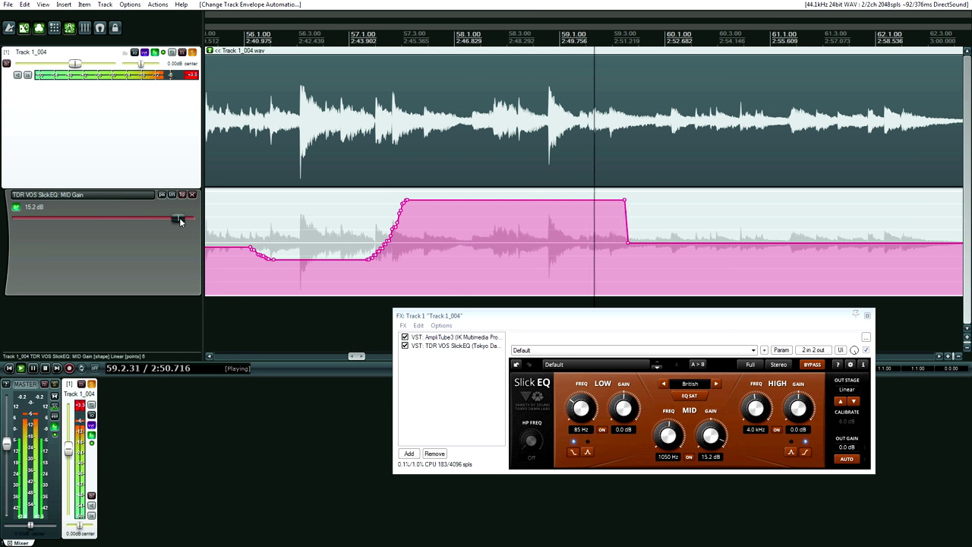
drag(179, 217, 40, 220)
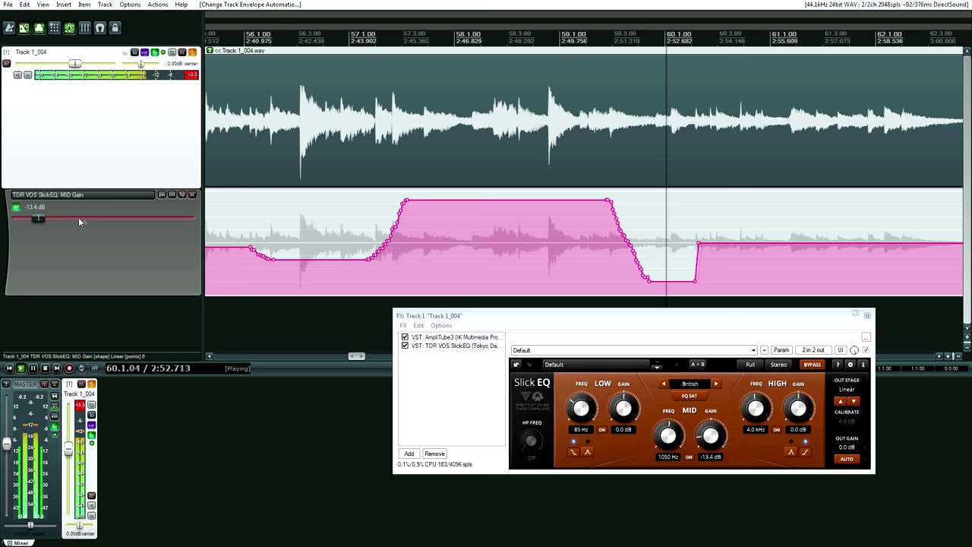
key(space)
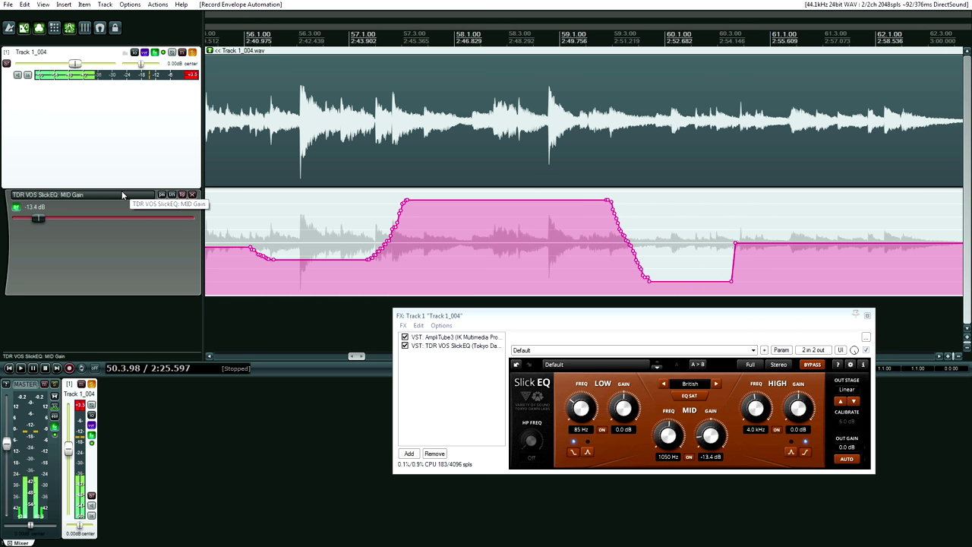
- Record a second Write pass holding MID Gain near -8.7 dB from bar 55 to 58
click(647, 279)
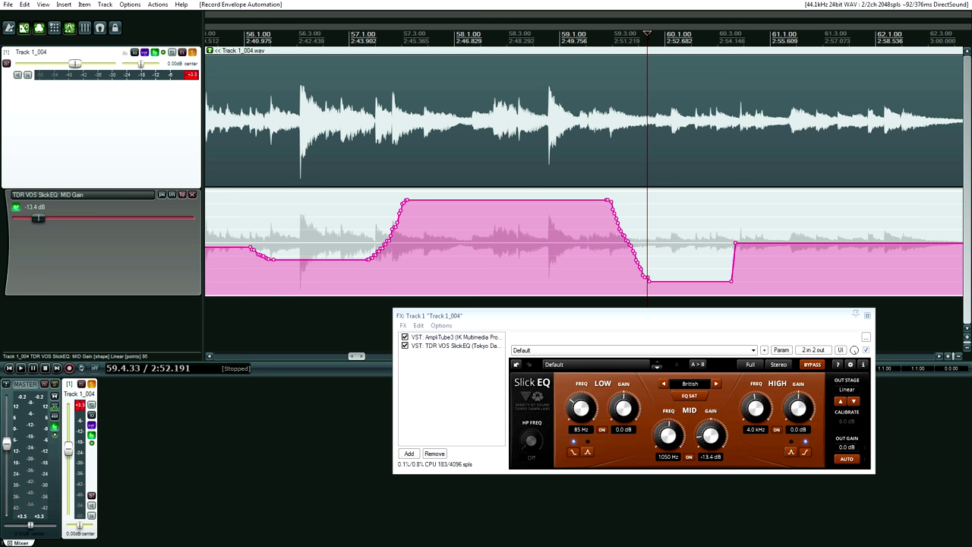
key(ctrl+z)
key(ctrl+z)
key(ctrl+z)
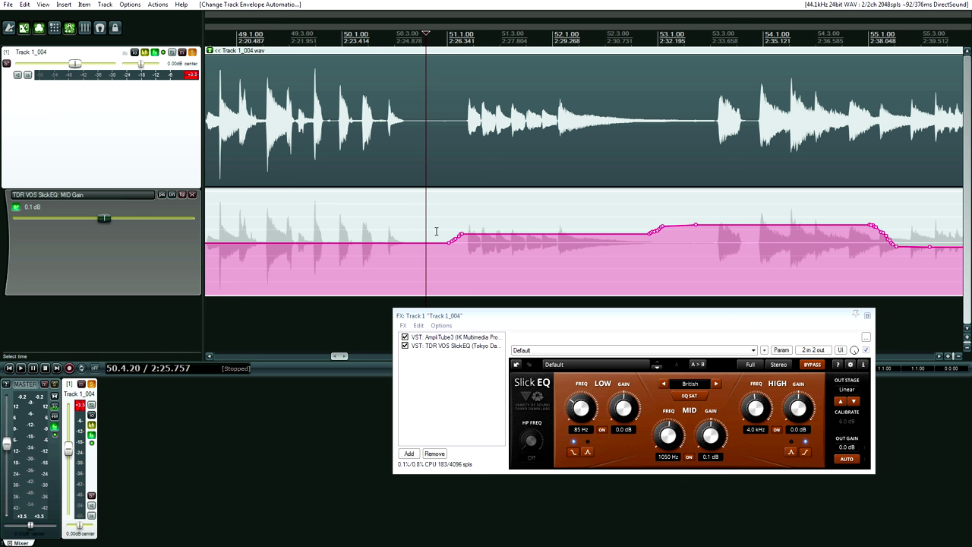
drag(102, 222, 120, 223)
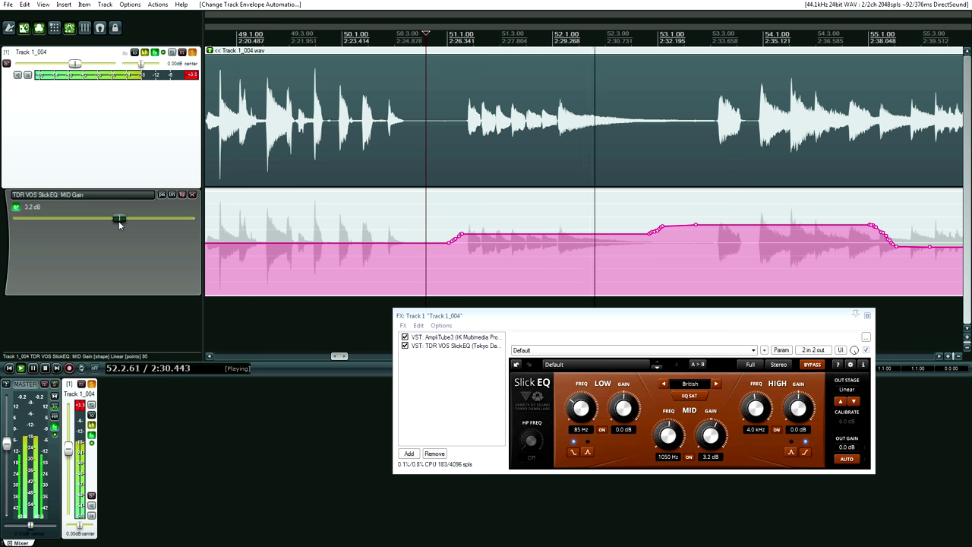
scroll(120, 221, up, 3)
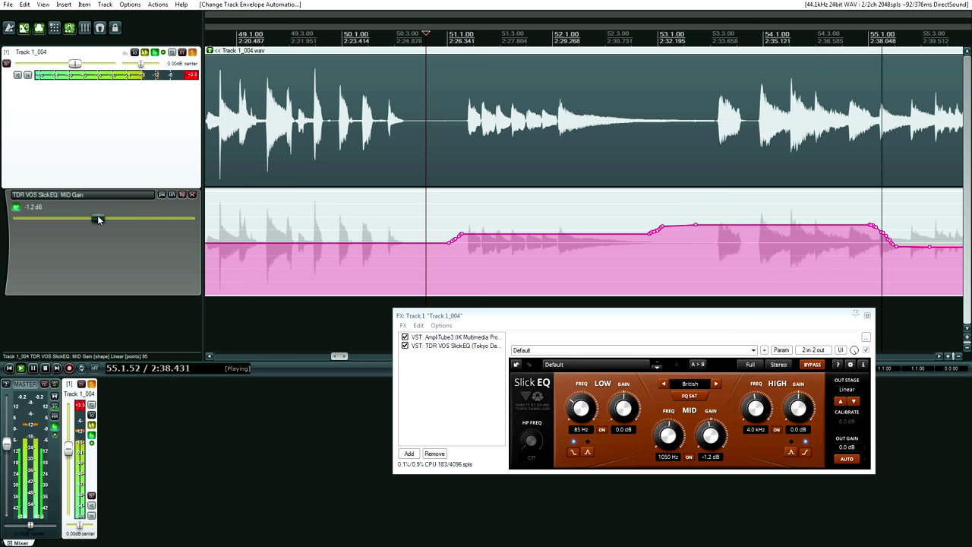
drag(134, 219, 63, 225)
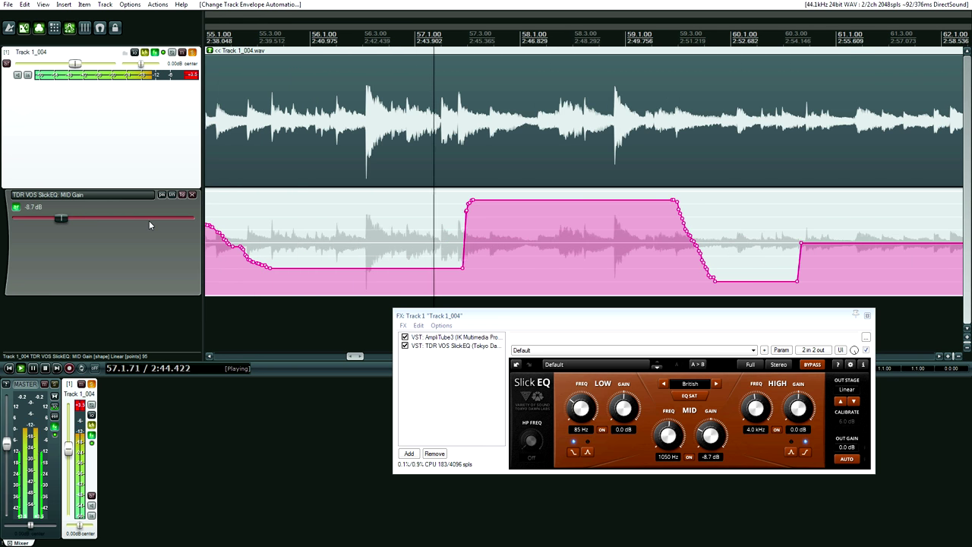
key(space)
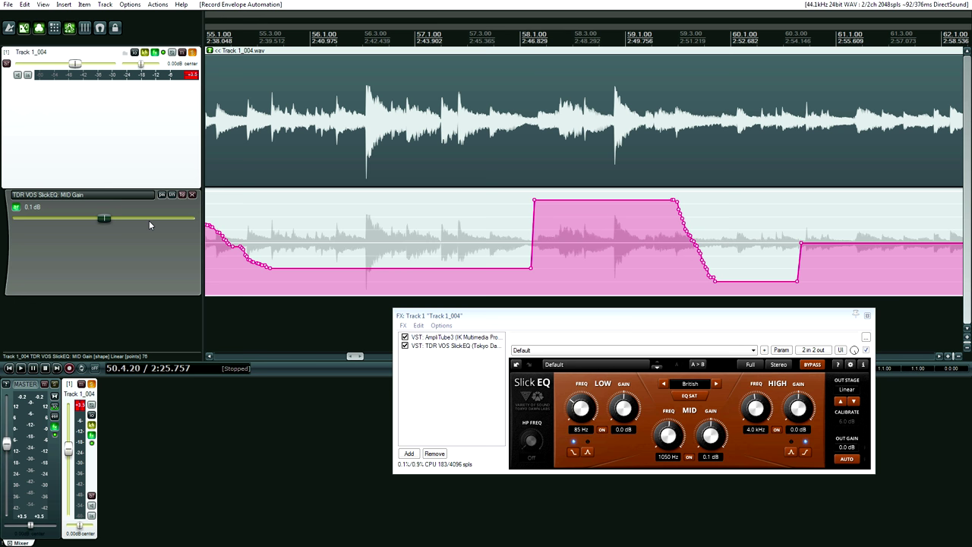
click(209, 356)
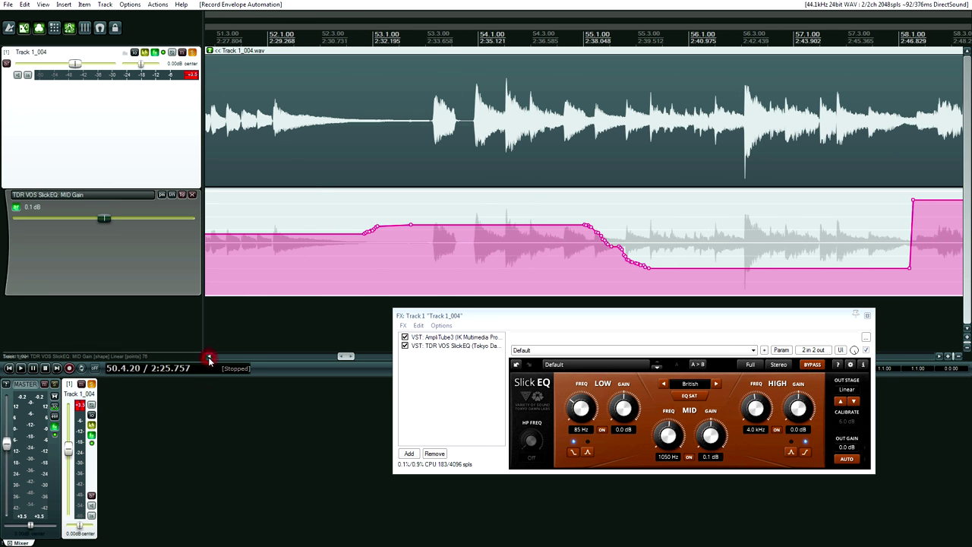
- Open Track 1_004's envelope settings and the automation mode list to leave Write mode
drag(209, 356, 209, 357)
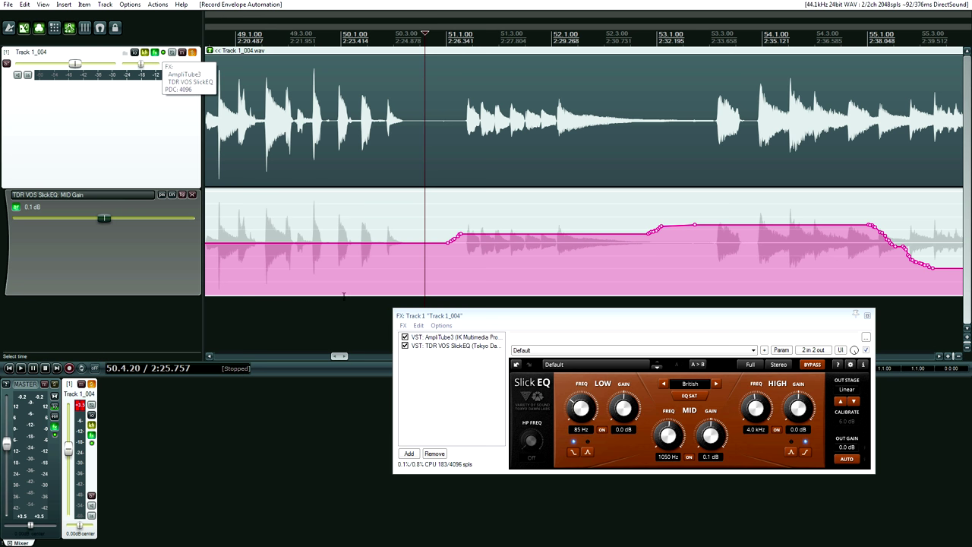
drag(339, 357, 346, 355)
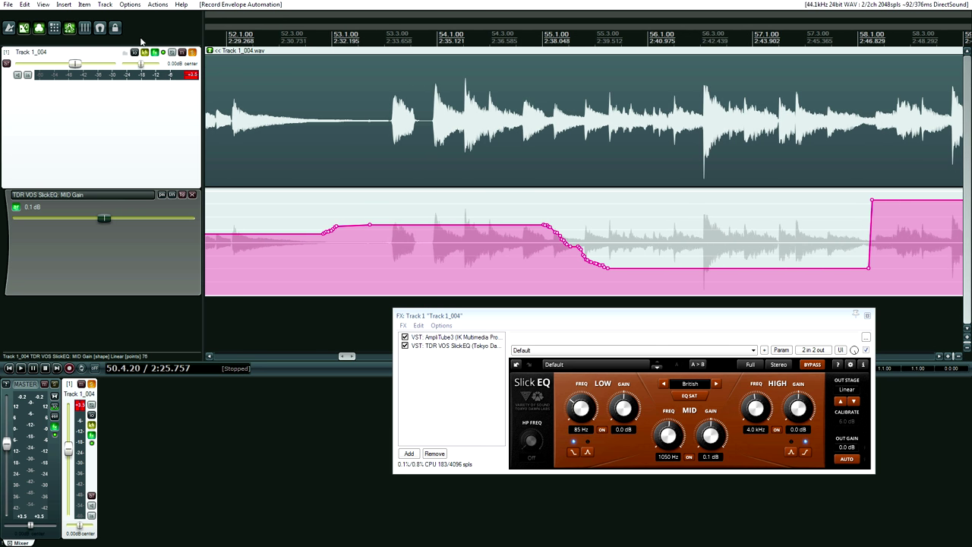
click(156, 55)
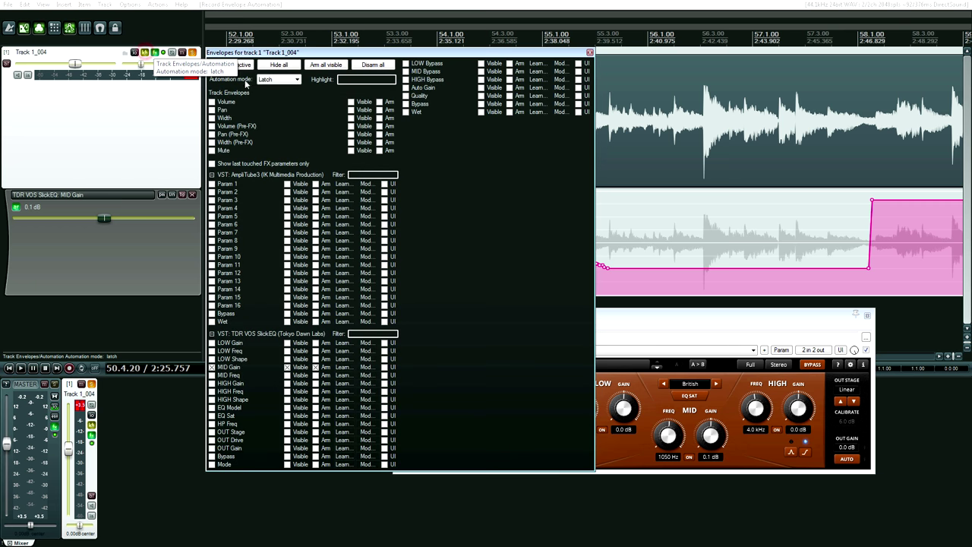
click(271, 80)
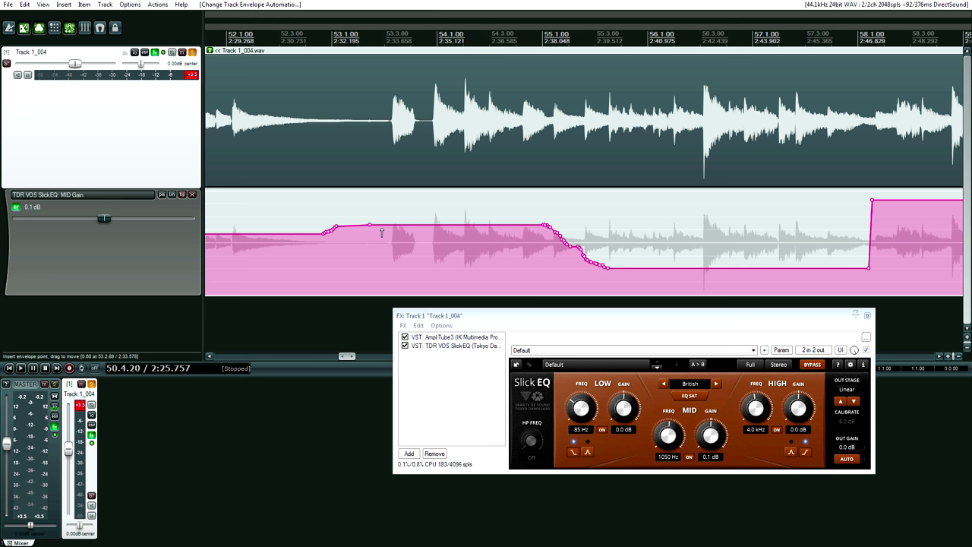
- Add two MID Gain envelope points and drag the section between them down into a dip
click(382, 228)
click(358, 229)
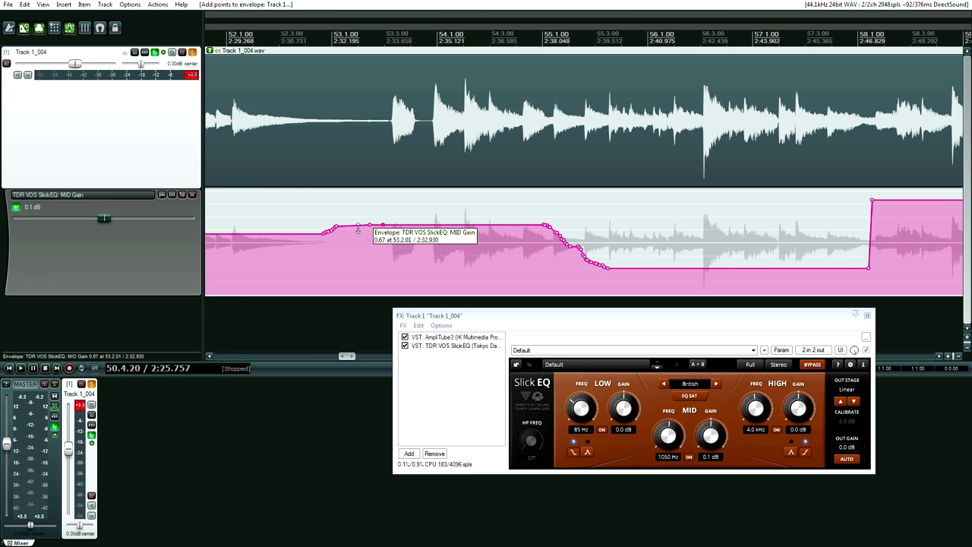
drag(358, 229, 358, 281)
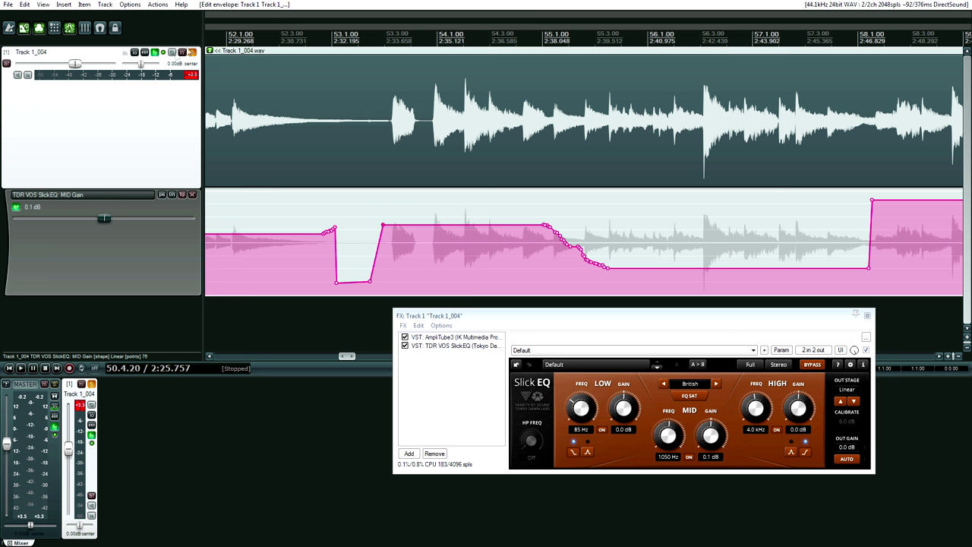
- Clear the MID Gain envelope and confirm its removal
click(192, 195)
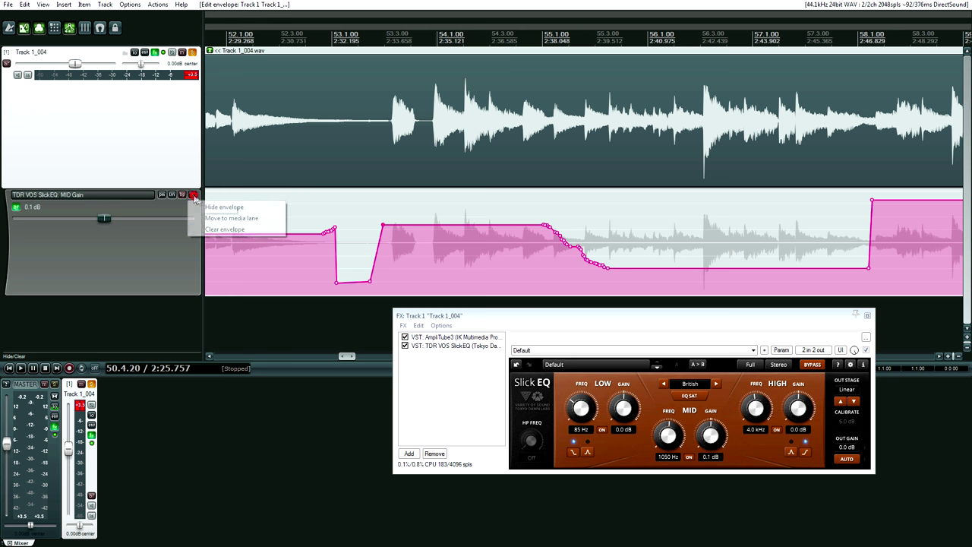
click(242, 230)
click(479, 302)
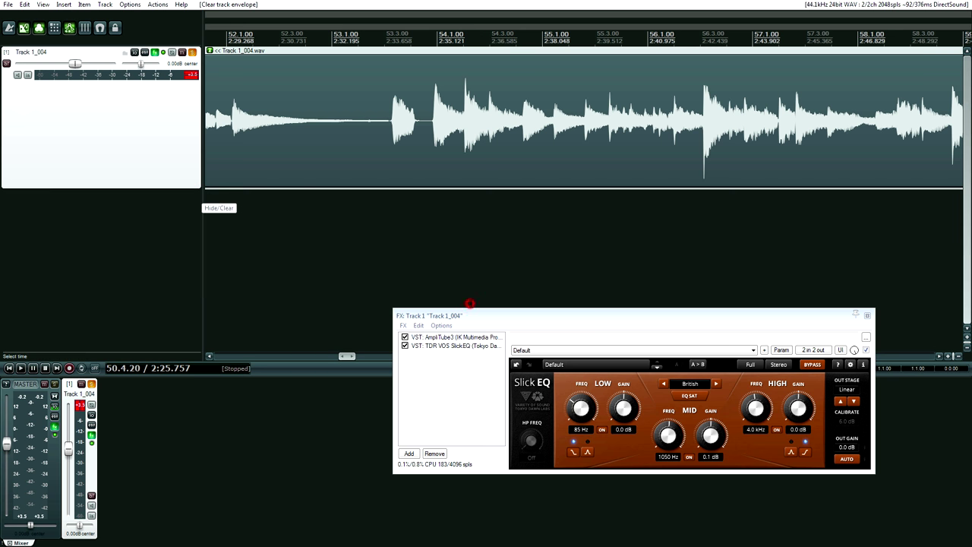
- Close the FX chain and show an armed Volume (Pre-FX) envelope for Track 1_004
click(868, 317)
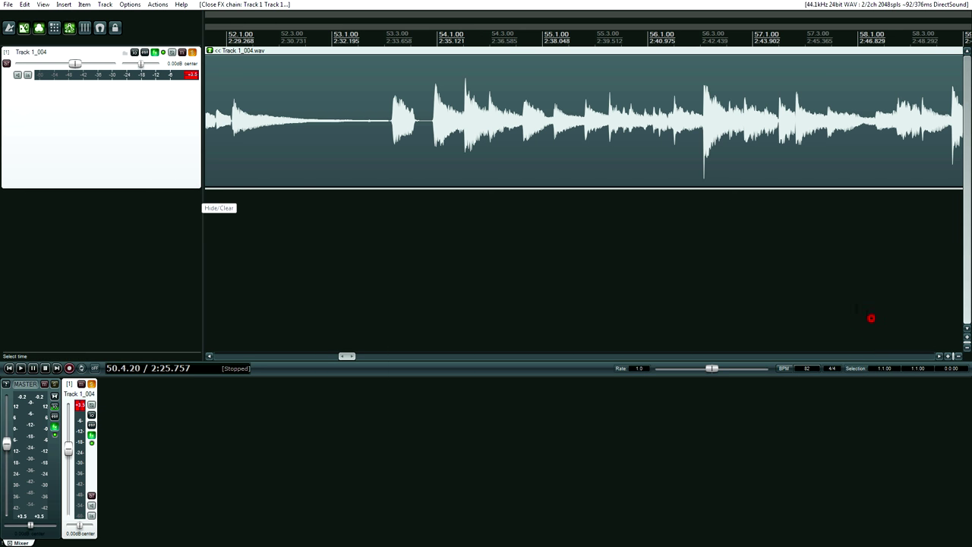
click(143, 51)
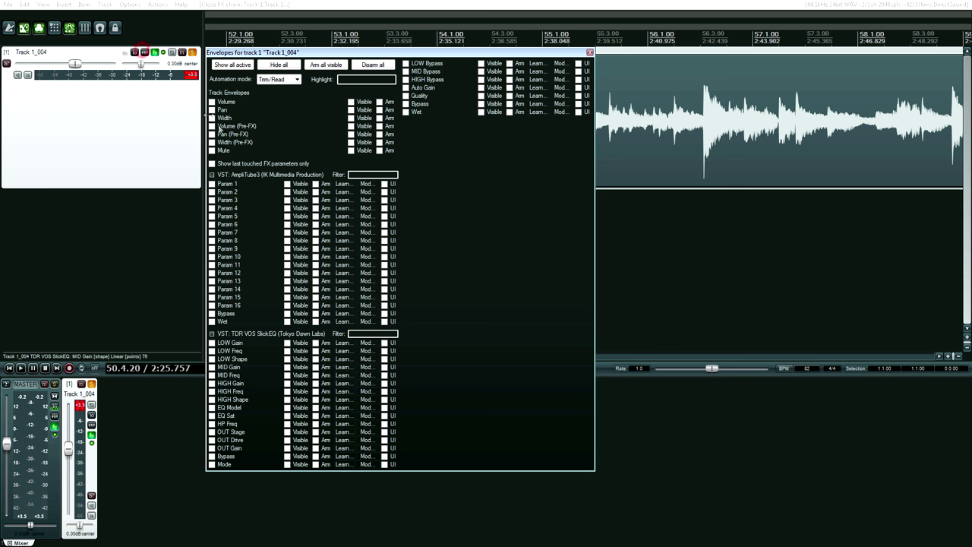
click(248, 129)
drag(268, 52, 265, 303)
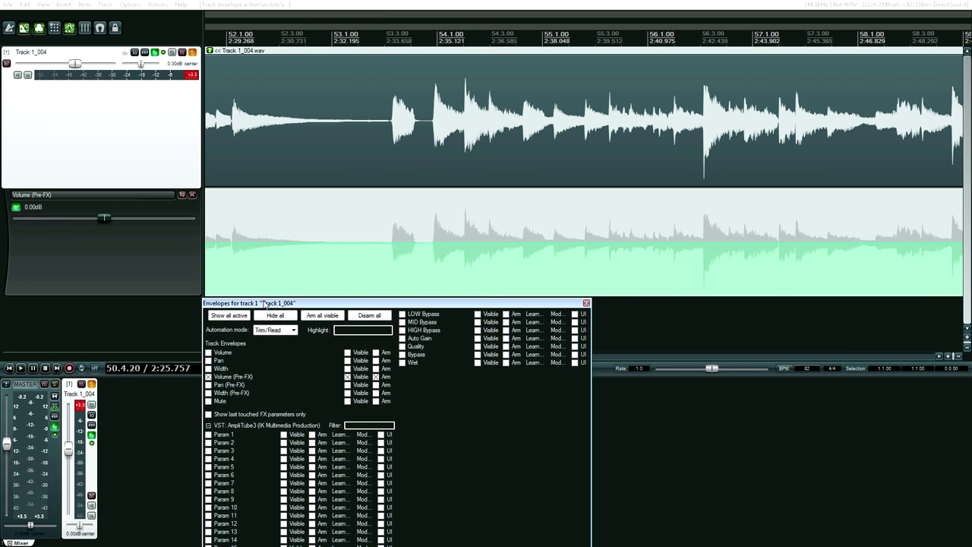
- Add two Volume (Pre-FX) envelope points and pull the segment after them down to -15.0dB
click(336, 244)
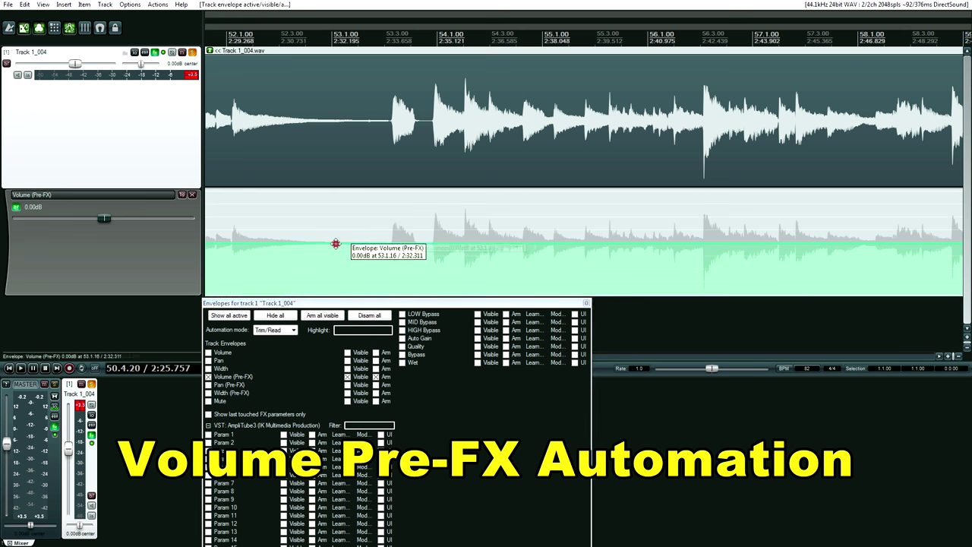
click(370, 244)
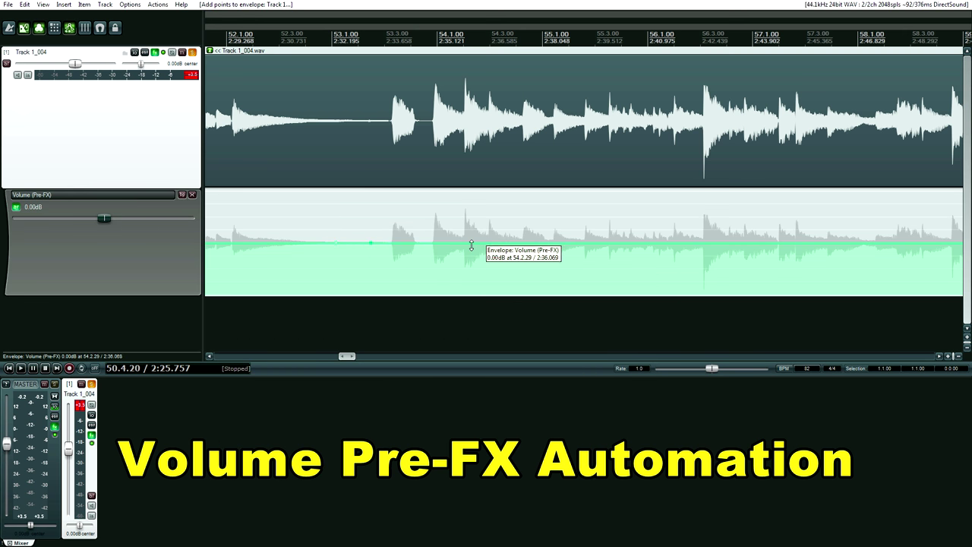
drag(471, 245, 469, 178)
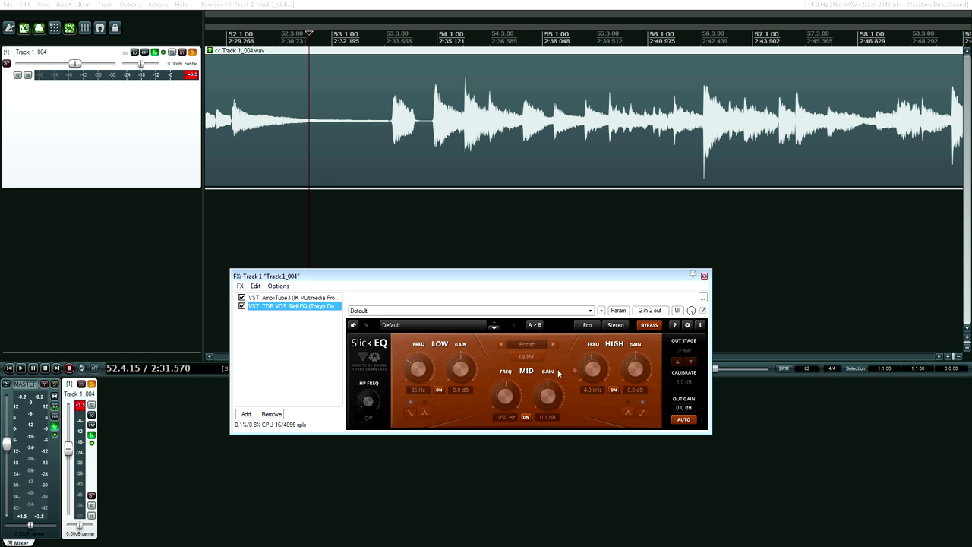
- Switch off SlickEQ's HIGH, MID and LOW bands and disable its AUTO output gain
click(437, 391)
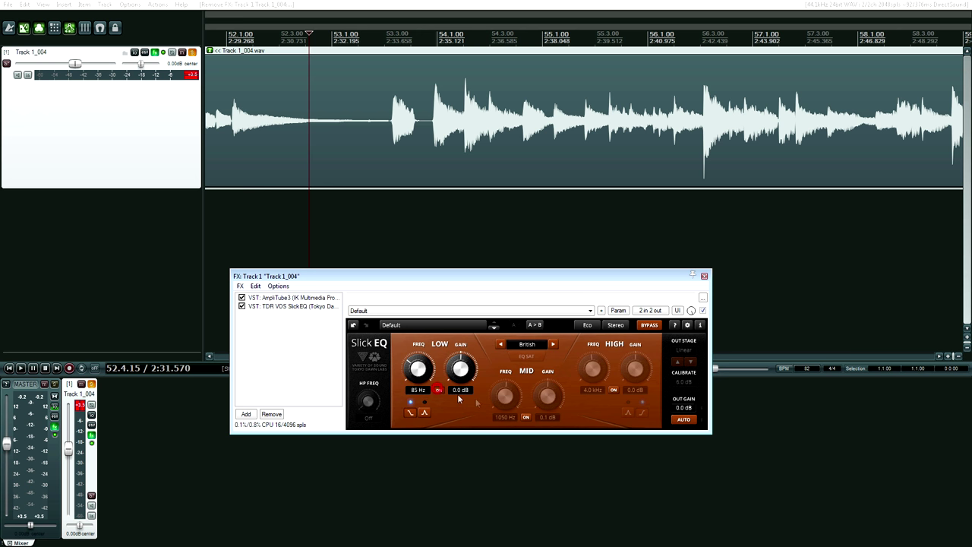
click(614, 389)
click(525, 417)
click(437, 390)
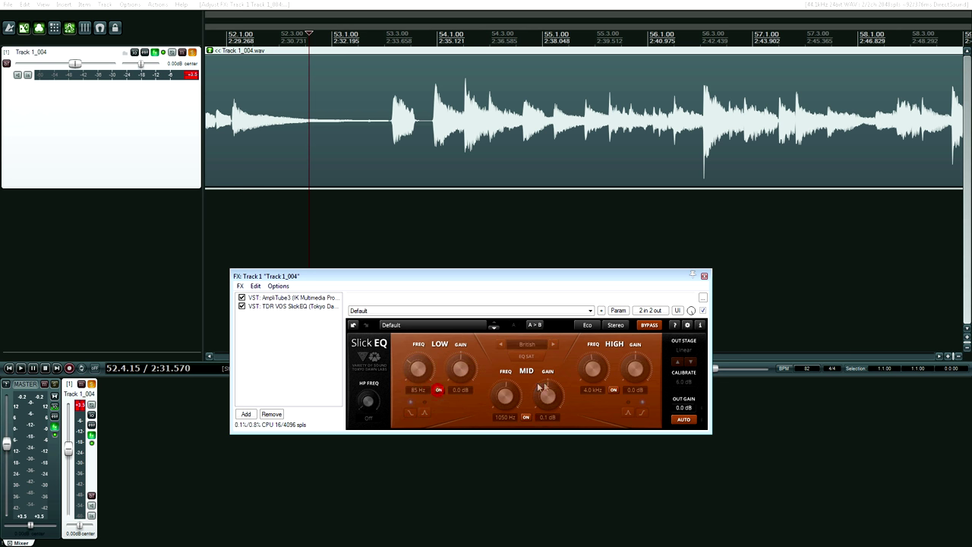
click(684, 422)
- Show and arm the SlickEQ OUT Gain envelope with a ramp rising from 53.1.91 to 53.3.01
click(145, 53)
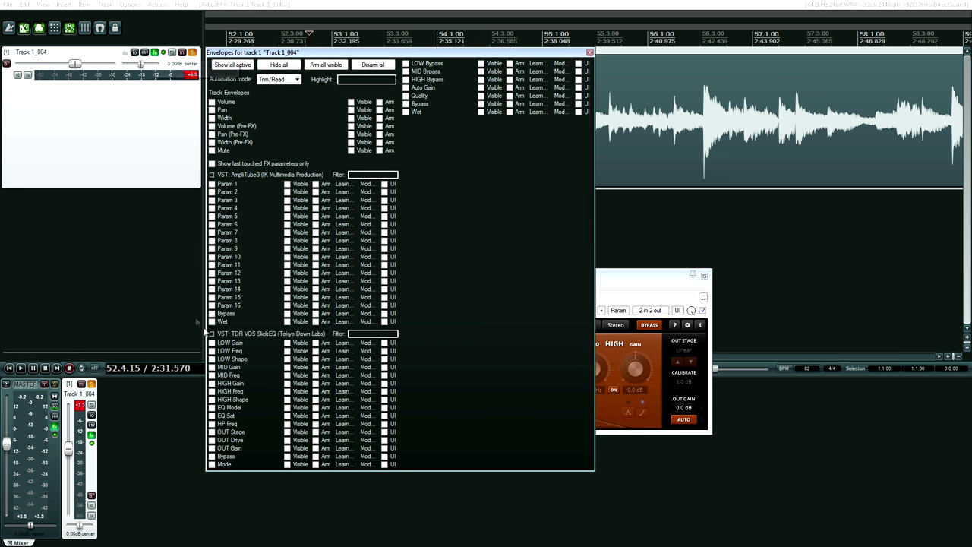
click(243, 446)
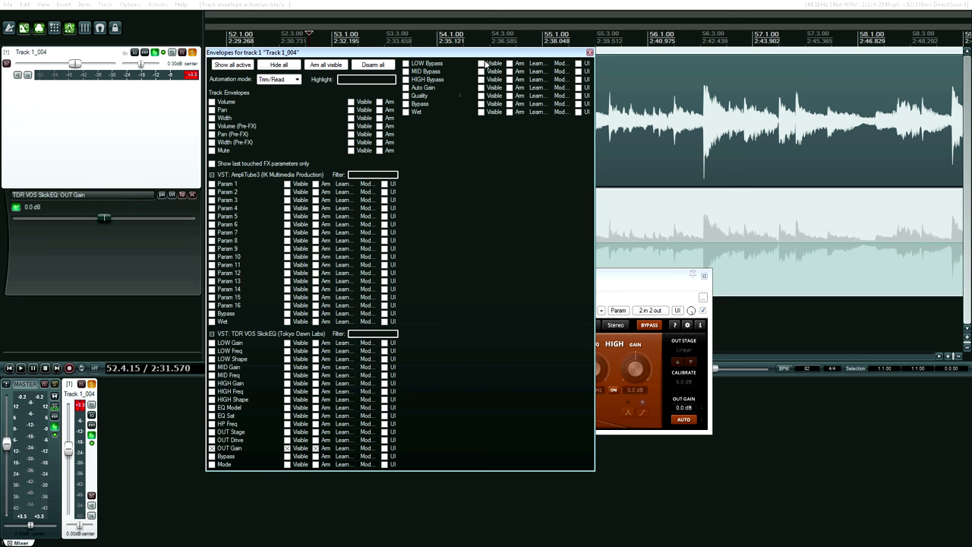
click(589, 52)
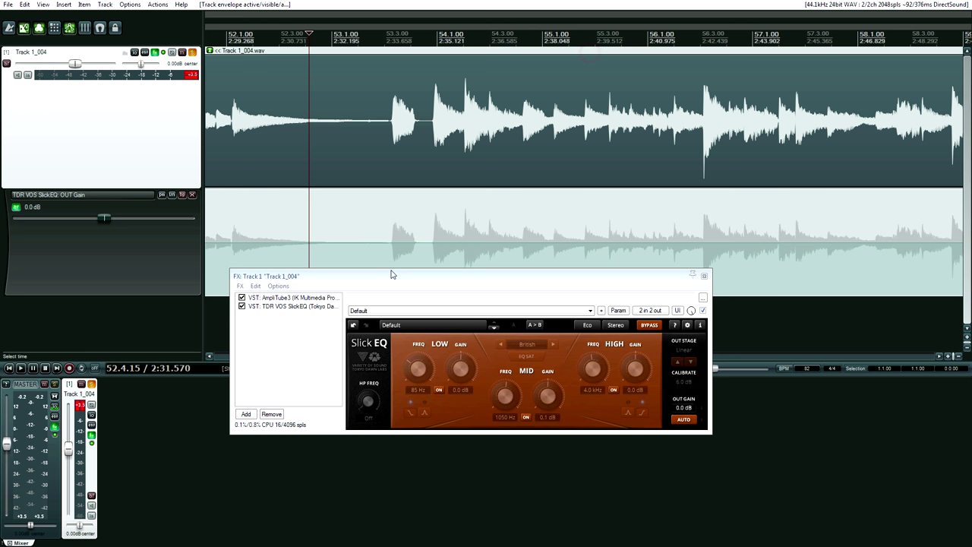
drag(384, 243, 355, 240)
drag(423, 241, 423, 200)
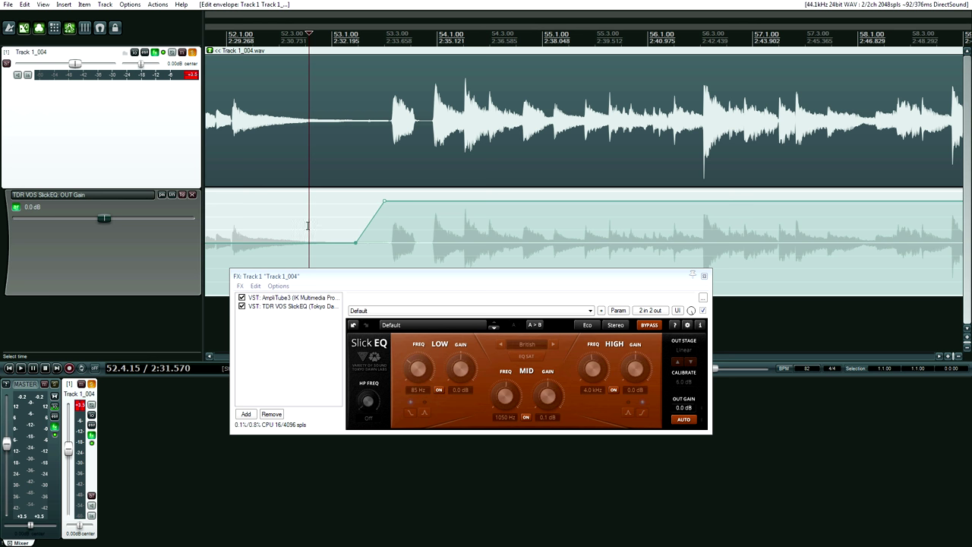
- Audition the OUT Gain ramp while lowering, then raising, the plateau level after it
key(space)
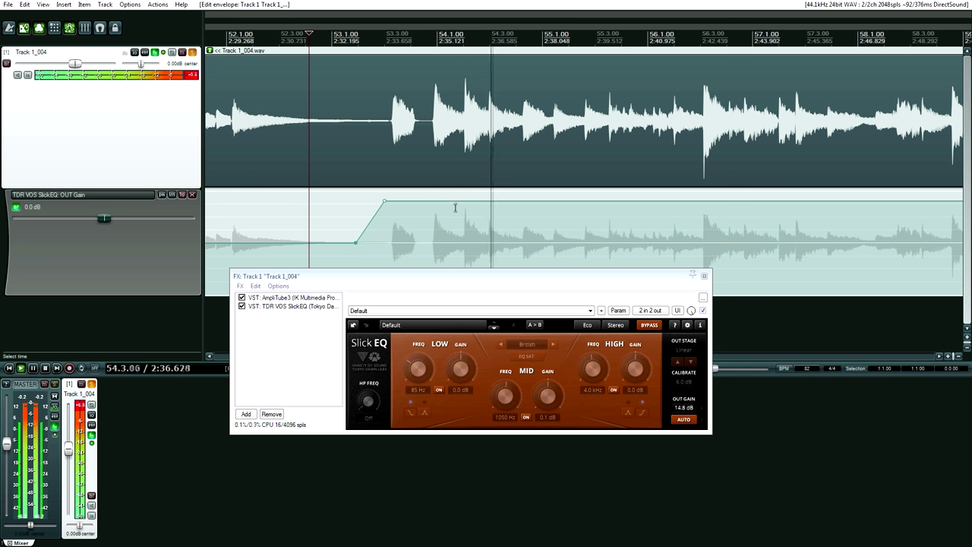
drag(455, 205, 435, 219)
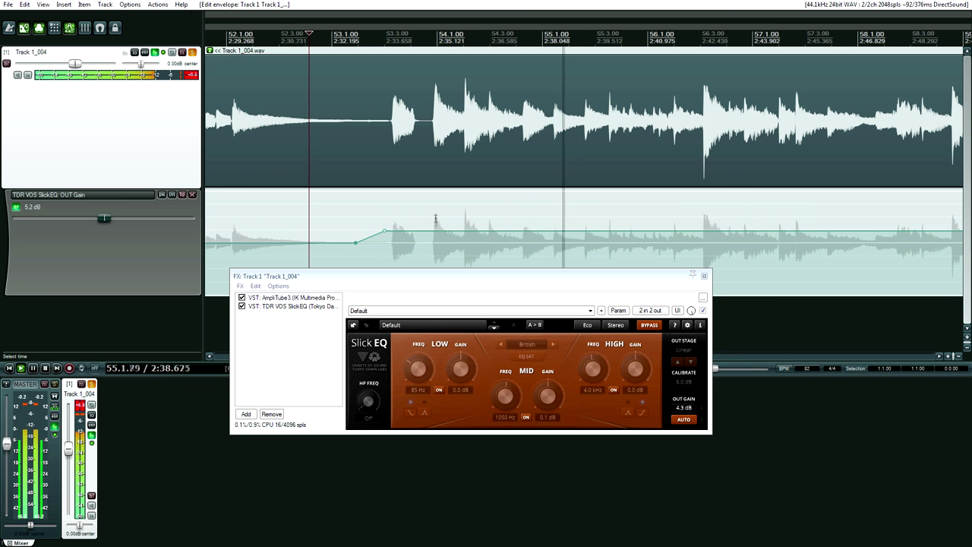
key(space)
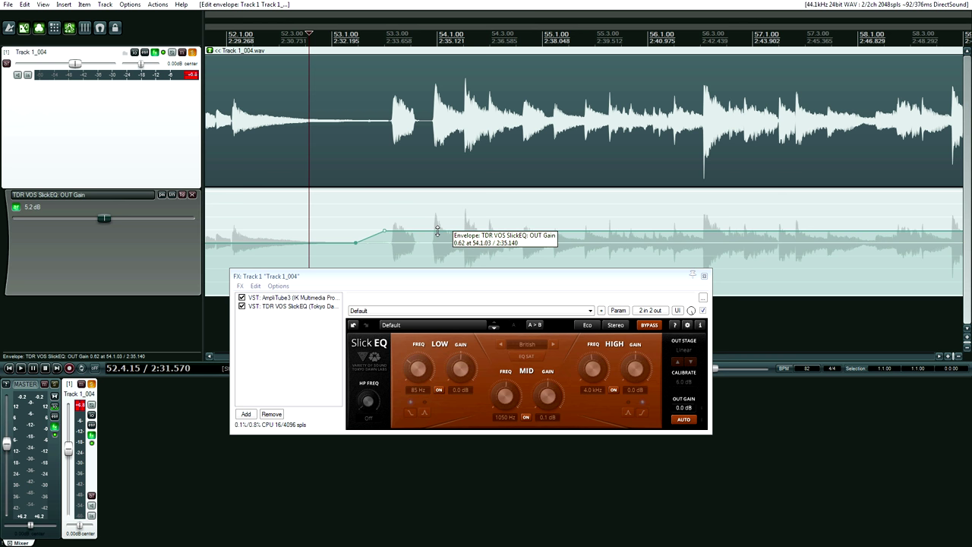
mouse_move(437, 232)
mouse_down()
mouse_move(441, 215)
mouse_move(441, 244)
mouse_move(442, 223)
mouse_up()
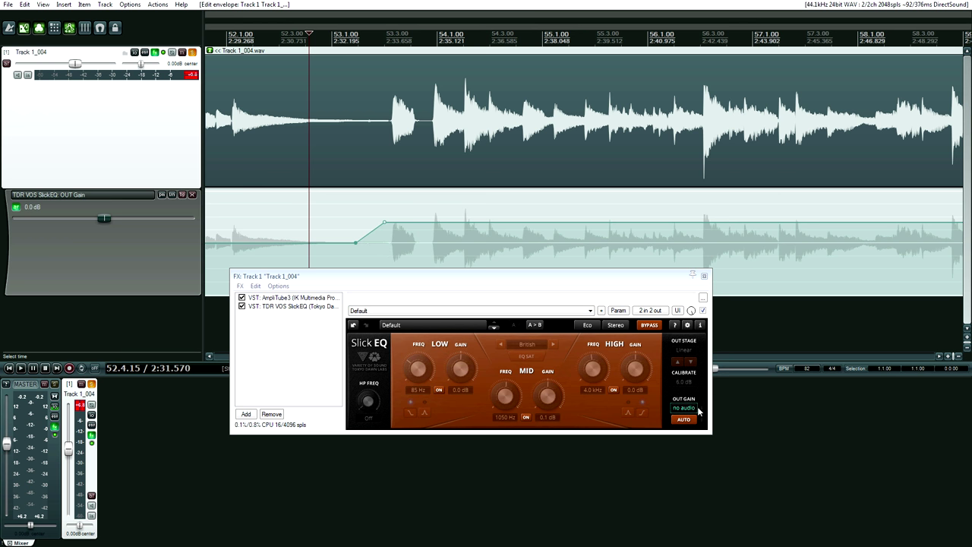
key(space)
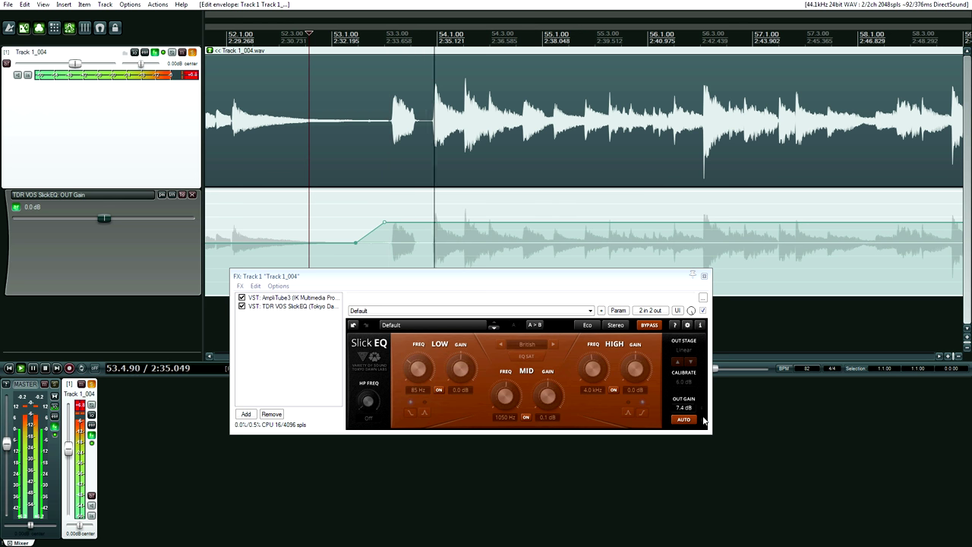
key(space)
key(space)
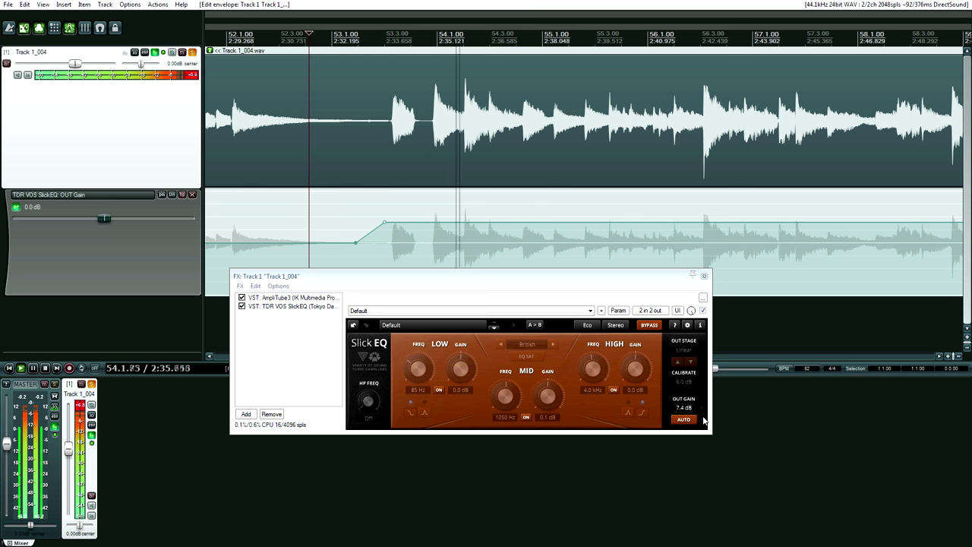
key(space)
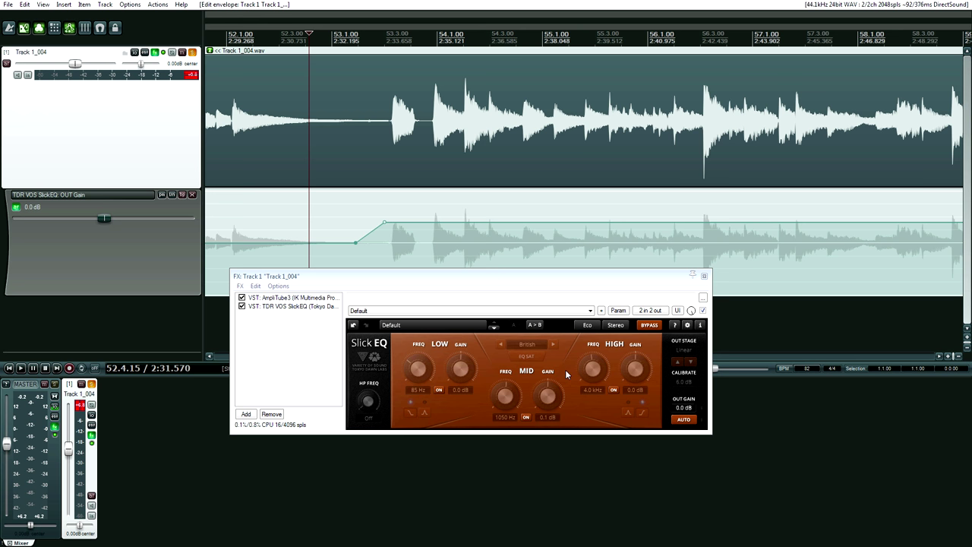
- Inspect AmpliTube3's Cab A cabinet settings, then close Track 1_004's FX chain
click(290, 299)
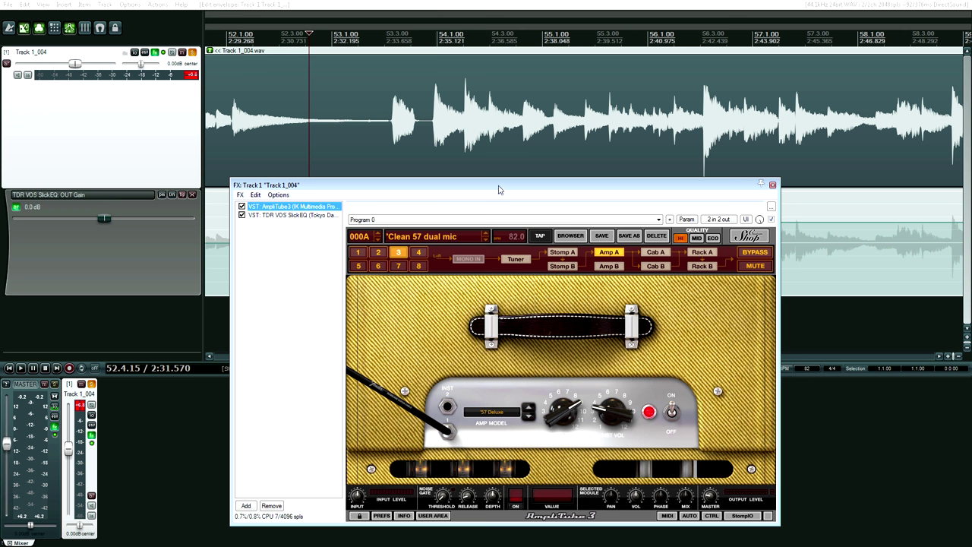
click(655, 253)
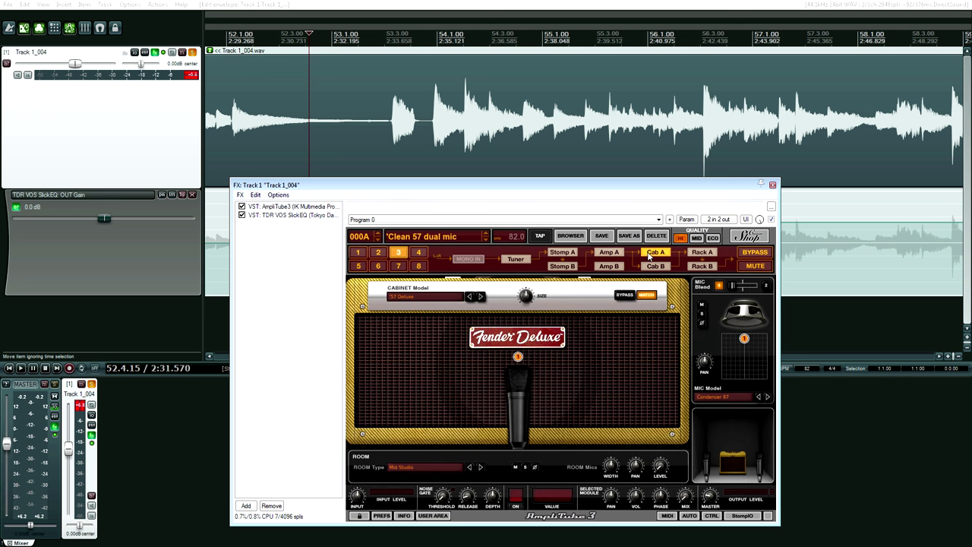
click(772, 185)
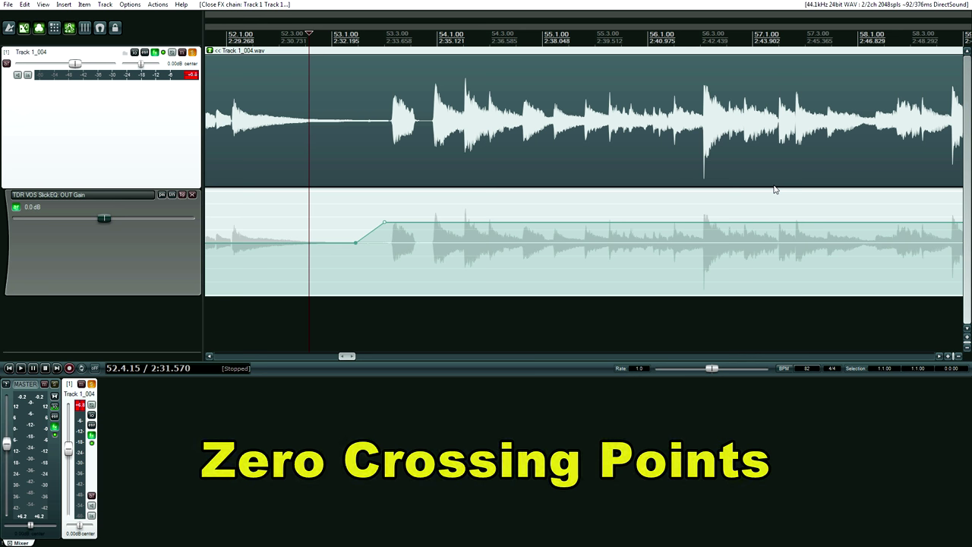
- Zoom the waveform in to single-cycle detail around the note onset near 2:33.896
click(382, 120)
scroll(391, 125, up, 4)
scroll(397, 125, up, 3)
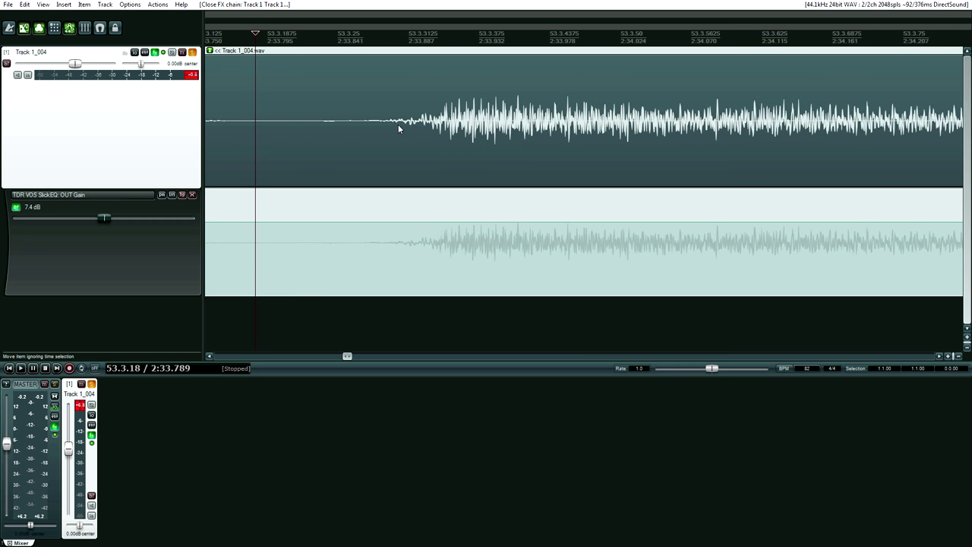
click(421, 130)
scroll(421, 131, up, 5)
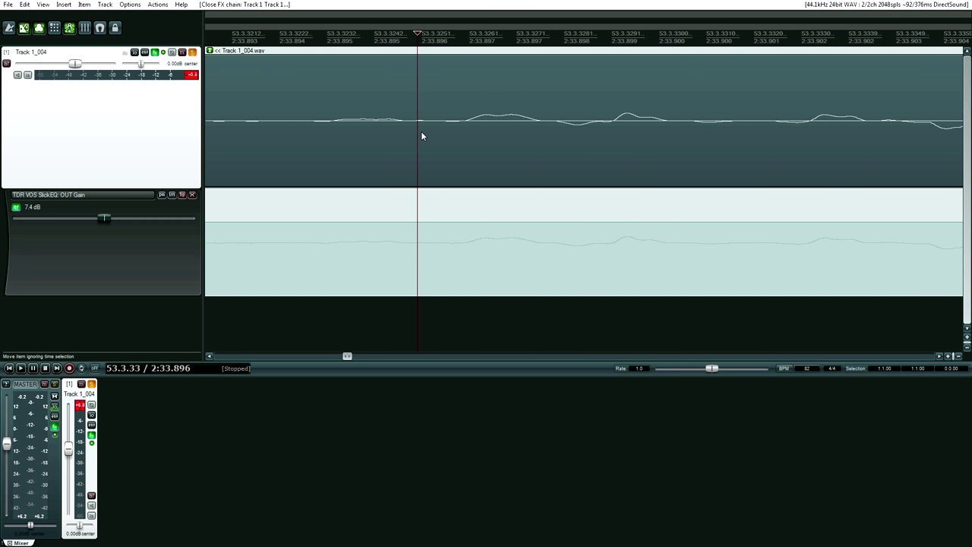
scroll(422, 135, up, 2)
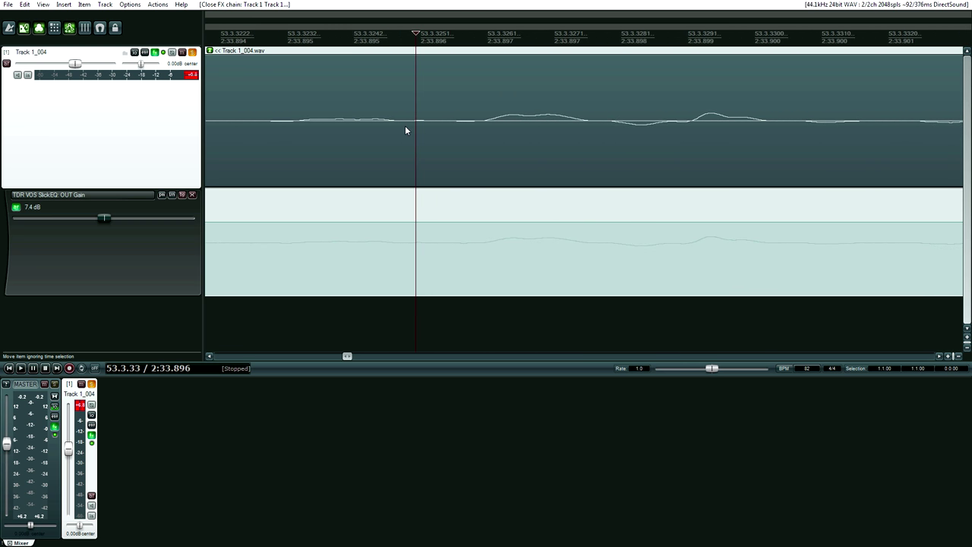
scroll(420, 133, down, 2)
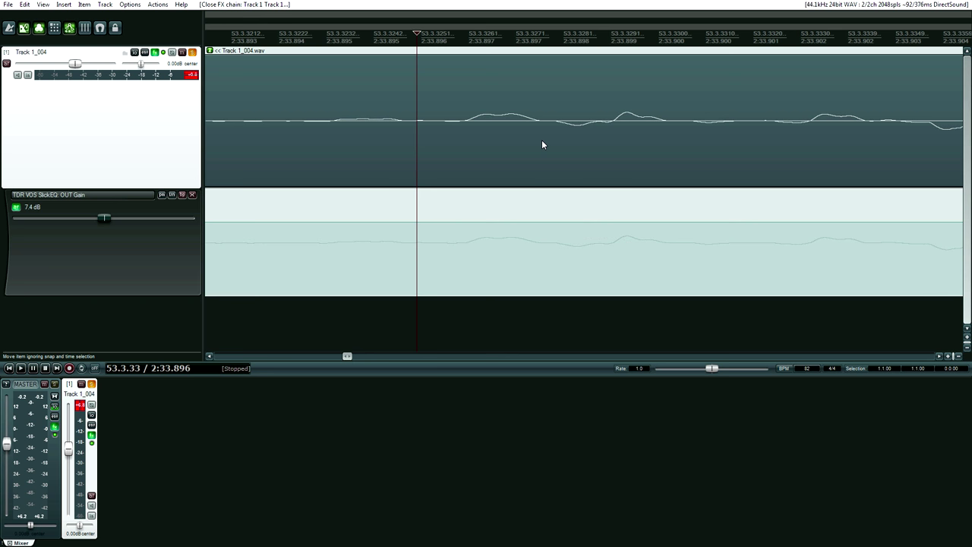
scroll(542, 139, up, 8)
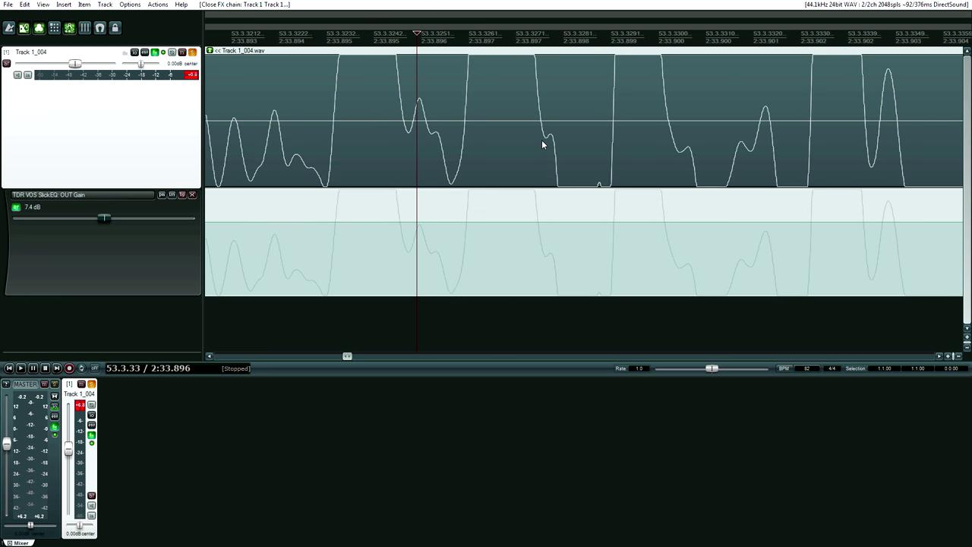
scroll(542, 140, up, 2)
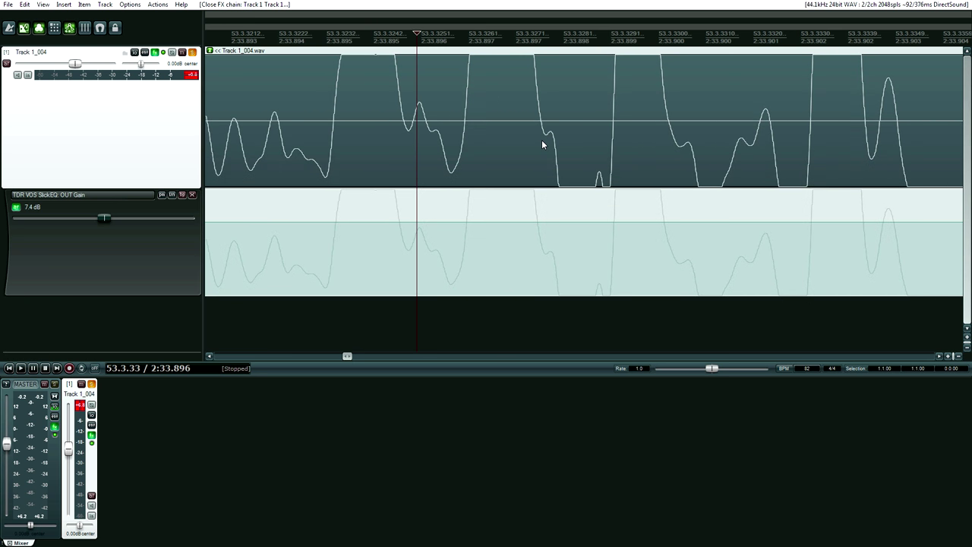
click(423, 142)
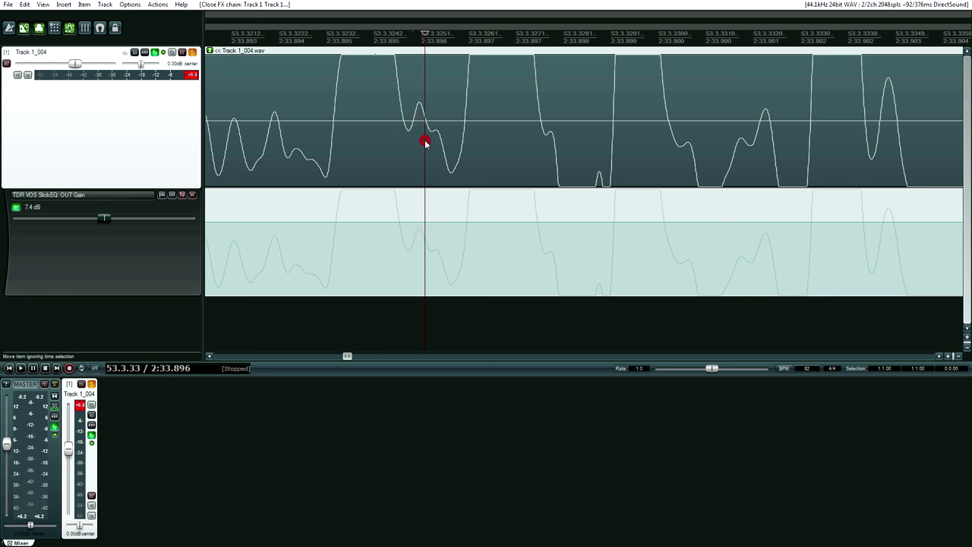
- Zoom to sample level and set the edit position on the zero crossing at 2:33.896
scroll(425, 139, up, 5)
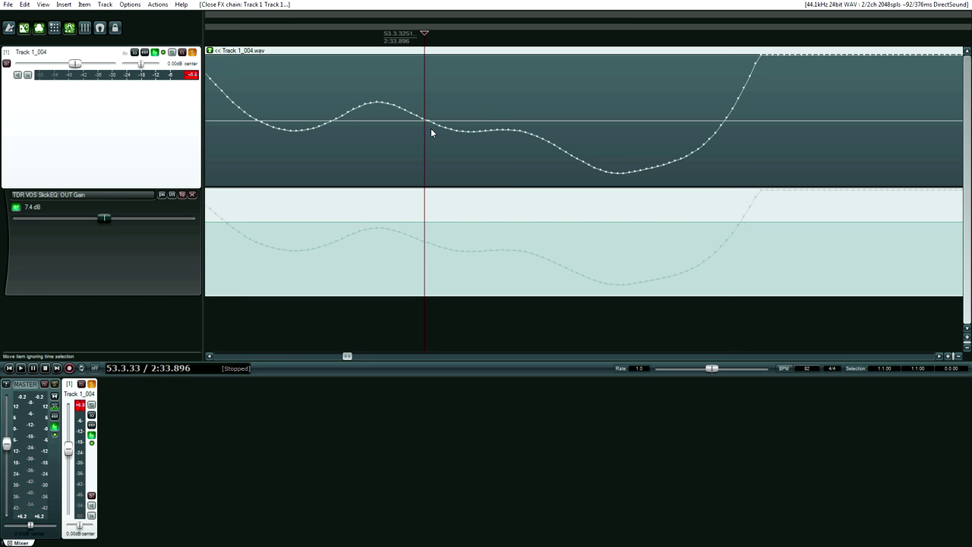
click(429, 127)
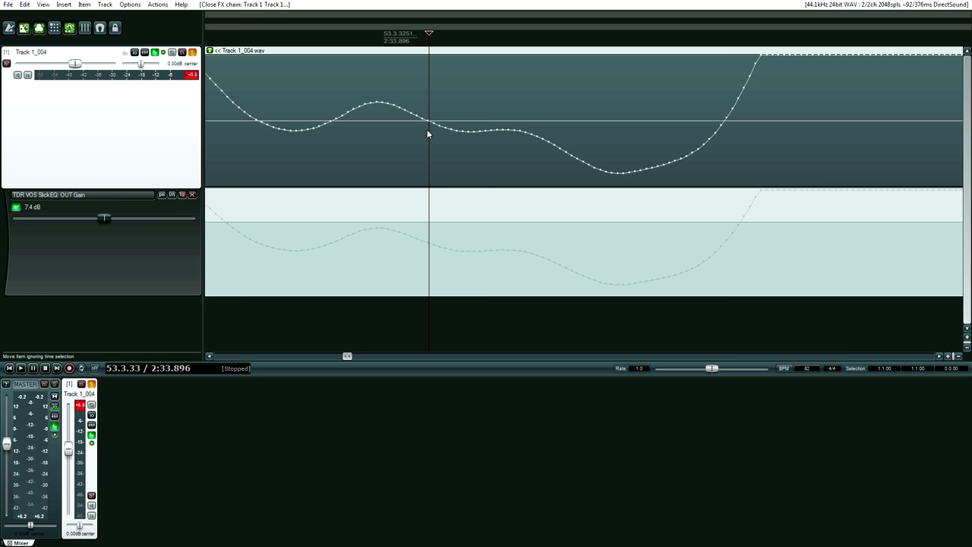
click(427, 129)
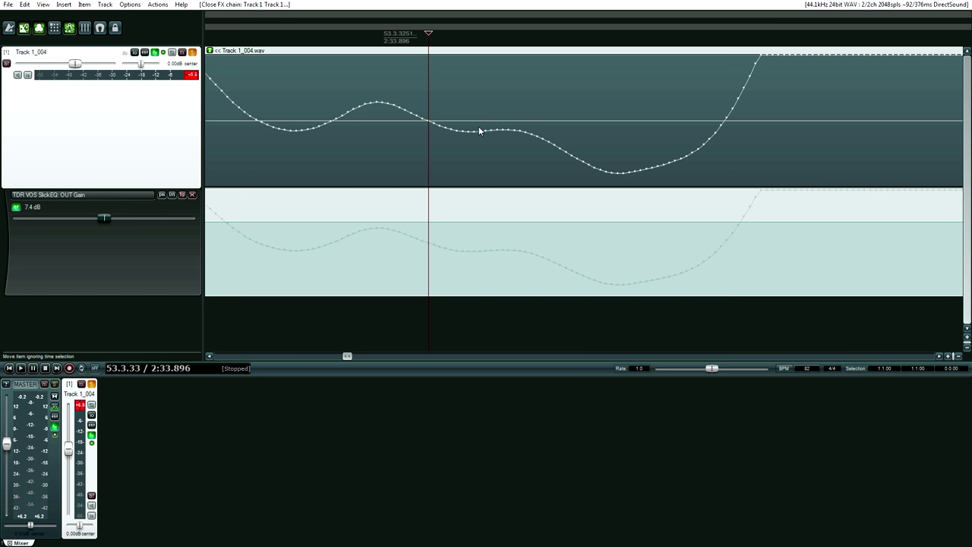